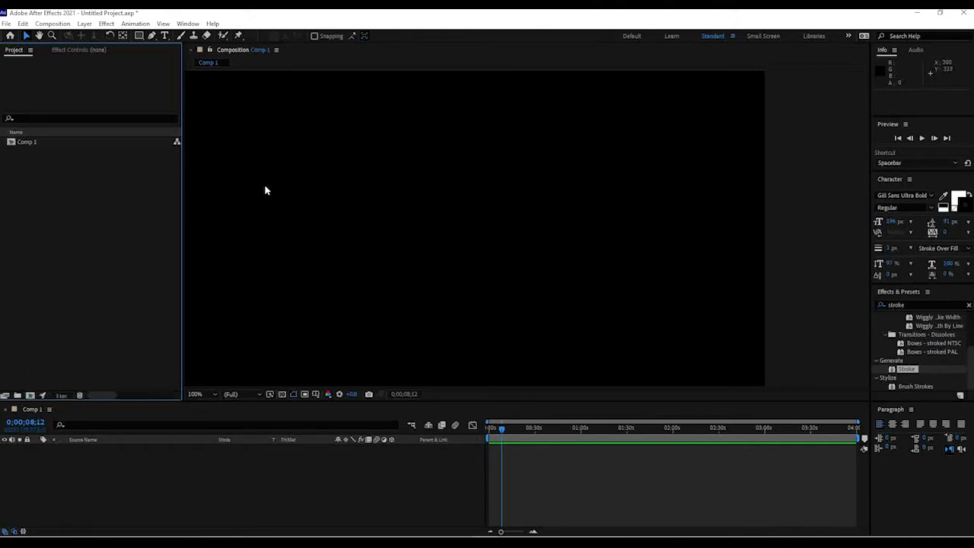
Import the woman drawing image file into the project.
{"action": "double_click", "coordinate": [81, 236]}
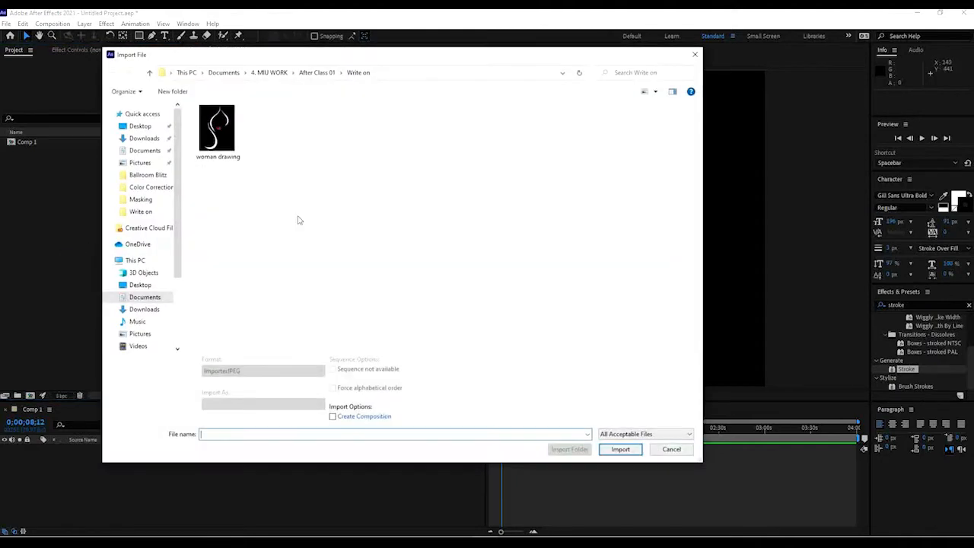
{"action": "left_click", "coordinate": [216, 128]}
{"action": "left_click", "coordinate": [620, 448]}
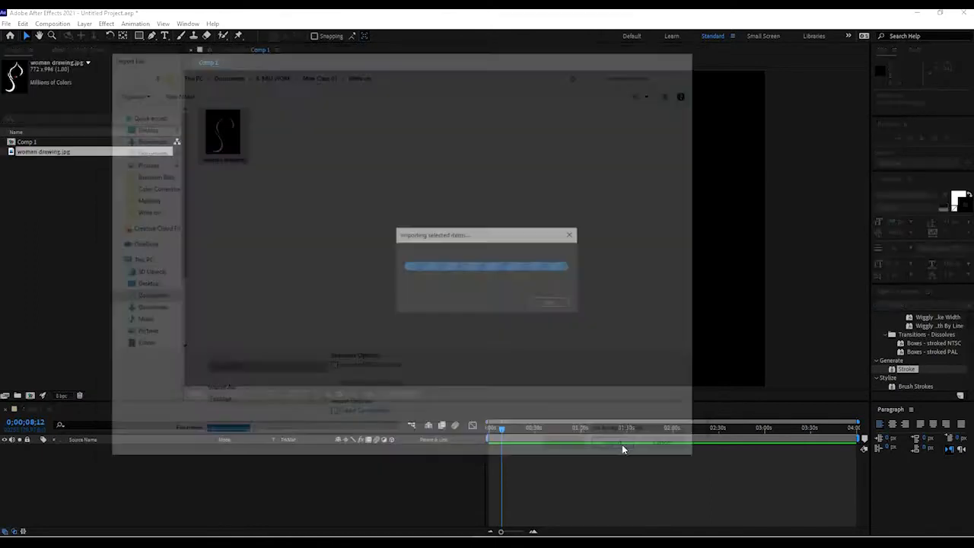
Add the woman drawing image to Comp 1 as a layer and position it in the frame.
{"action": "mouse_move", "coordinate": [39, 153]}
{"action": "left_mouse_down"}
{"action": "mouse_move", "coordinate": [569, 247]}
{"action": "mouse_move", "coordinate": [458, 248]}
{"action": "left_mouse_up"}
{"action": "scroll", "coordinate": [487, 251], "scroll_direction": "down", "scroll_amount": 3}
{"action": "scroll", "coordinate": [490, 253], "scroll_direction": "up", "scroll_amount": 2}
{"action": "mouse_move", "coordinate": [439, 285]}
{"action": "left_mouse_down"}
{"action": "mouse_move", "coordinate": [449, 289]}
{"action": "mouse_move", "coordinate": [469, 254]}
{"action": "mouse_move", "coordinate": [487, 259]}
{"action": "left_mouse_up"}
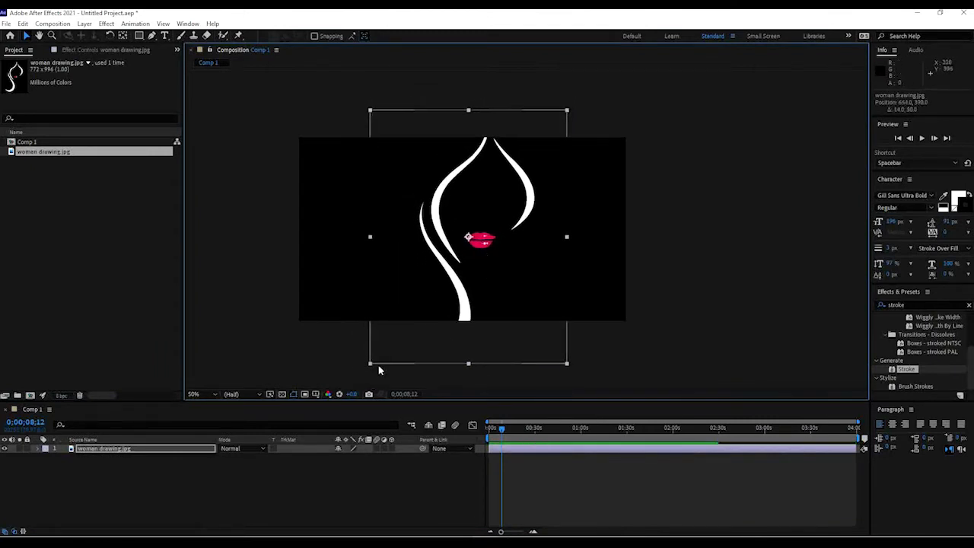
Scale the image layer to 63% and reposition it centered in the composition.
{"action": "key", "text": "s"}
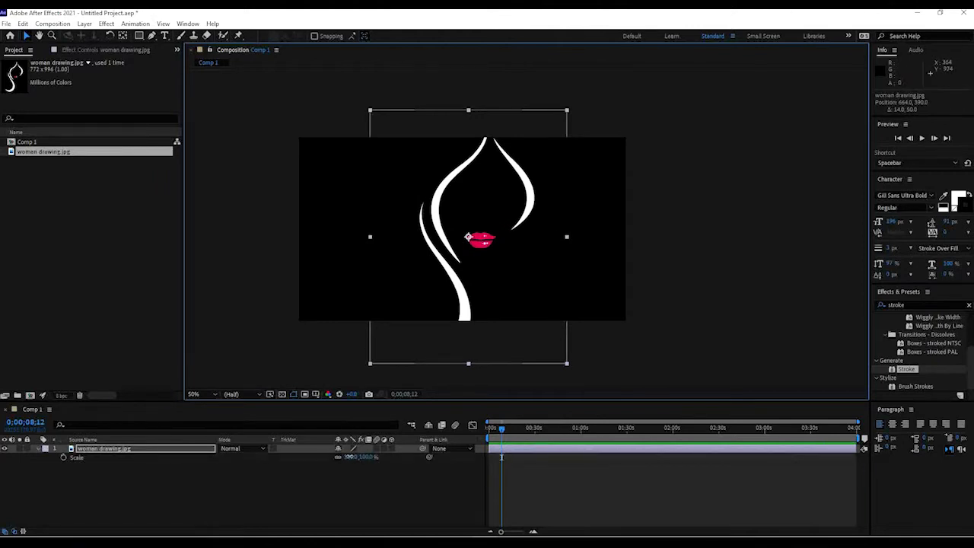
{"action": "left_click_drag", "start_coordinate": [350, 457], "coordinate": [332, 457]}
{"action": "left_click_drag", "start_coordinate": [472, 307], "coordinate": [464, 321]}
{"action": "mouse_move", "coordinate": [499, 234]}
{"action": "left_mouse_down"}
{"action": "mouse_move", "coordinate": [495, 227]}
{"action": "mouse_move", "coordinate": [501, 249]}
{"action": "left_mouse_up"}
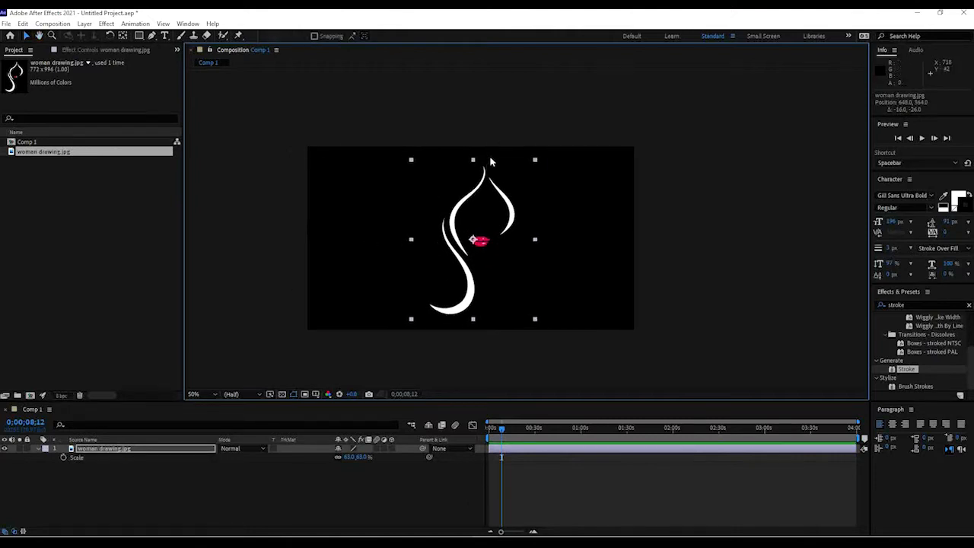
{"action": "left_click", "coordinate": [601, 197]}
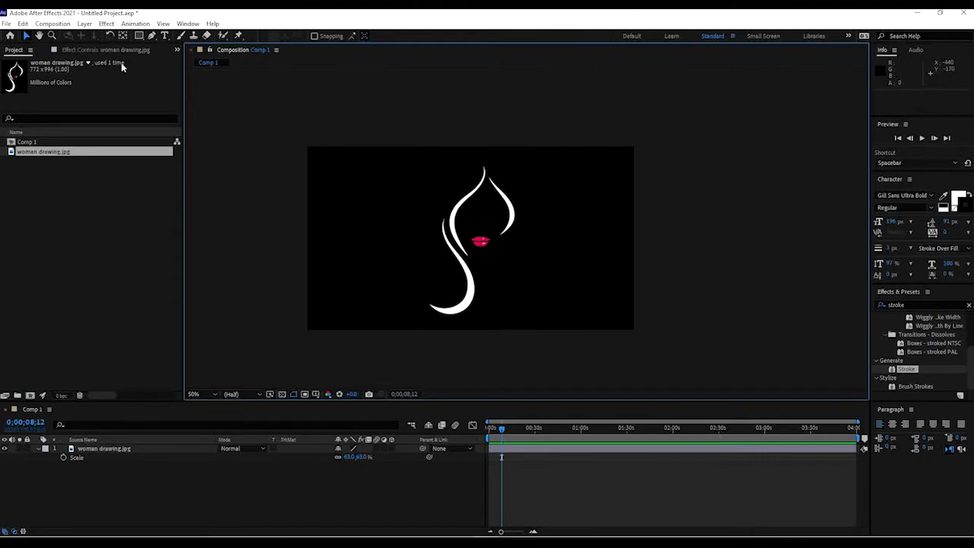
With the Pen tool on the image layer, start a mask tracing the left hair curve with three vertices.
{"action": "left_click", "coordinate": [152, 37]}
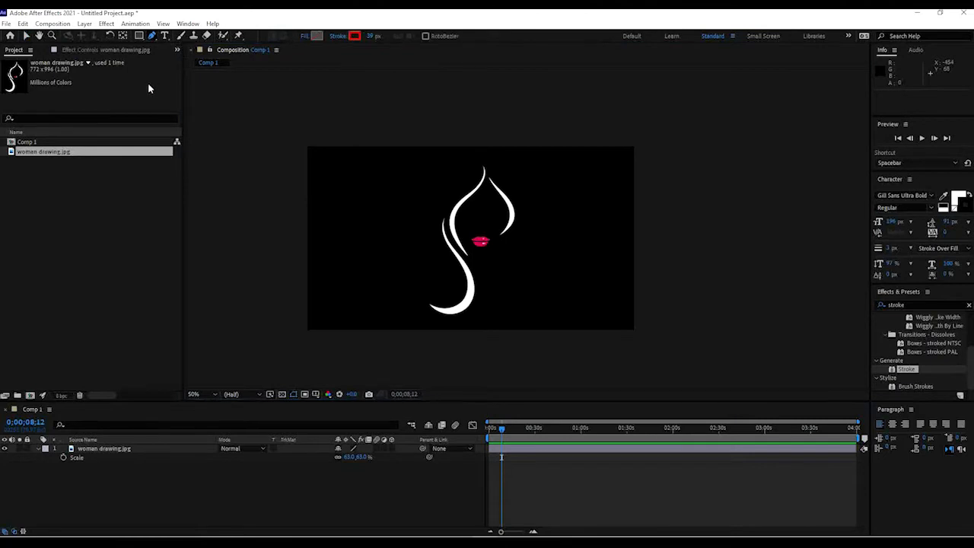
{"action": "left_click", "coordinate": [517, 449]}
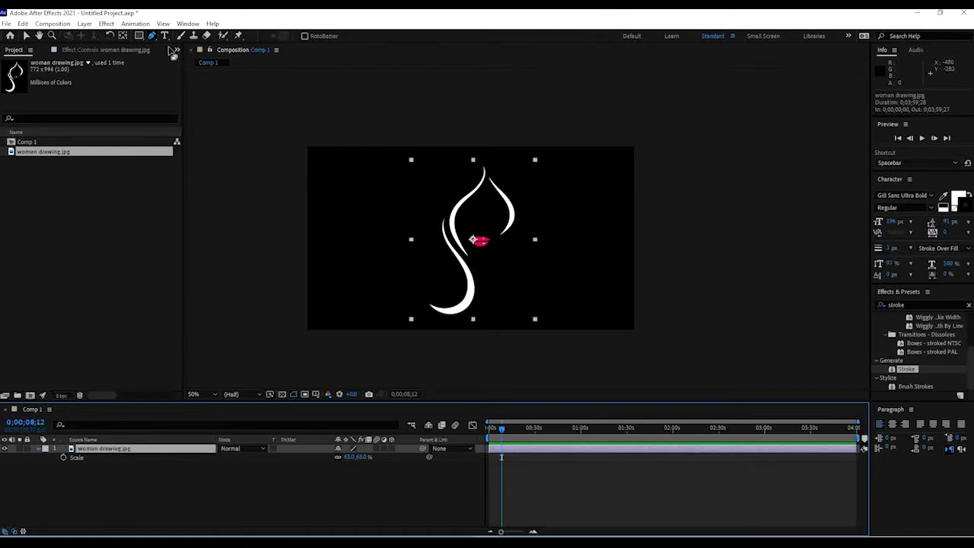
{"action": "scroll", "coordinate": [516, 220], "scroll_direction": "up", "scroll_amount": 1}
{"action": "key", "text": "space"}
{"action": "left_click_drag", "start_coordinate": [391, 263], "coordinate": [410, 204]}
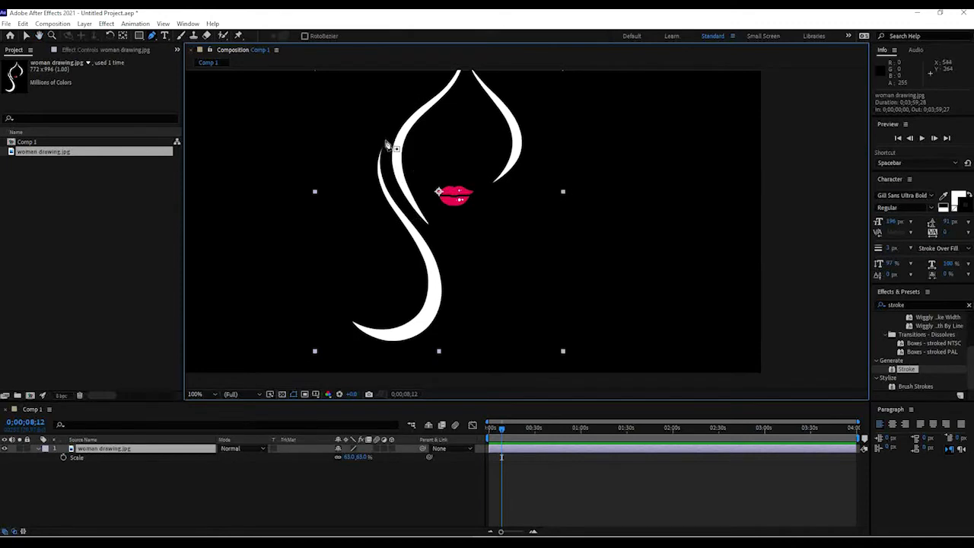
{"action": "scroll", "coordinate": [391, 164], "scroll_direction": "up", "scroll_amount": 1}
{"action": "key", "text": "space"}
{"action": "scroll", "coordinate": [393, 167], "scroll_direction": "down", "scroll_amount": 1}
{"action": "left_click", "coordinate": [386, 138]}
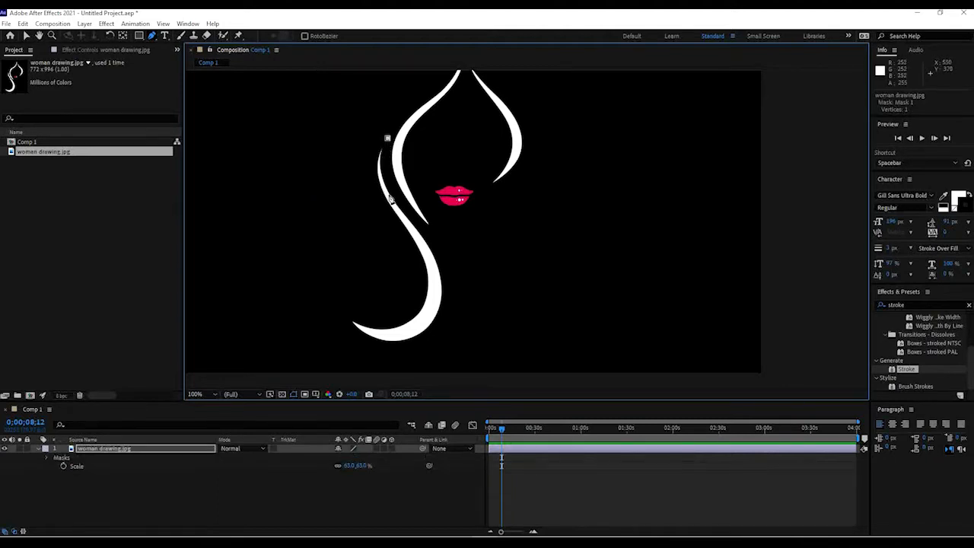
{"action": "left_click_drag", "start_coordinate": [390, 196], "coordinate": [410, 223]}
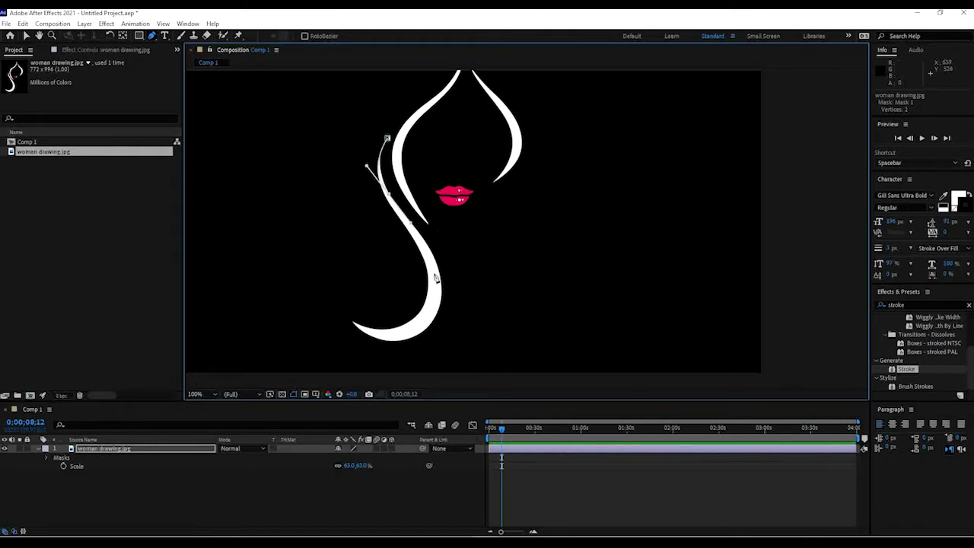
{"action": "left_click_drag", "start_coordinate": [433, 280], "coordinate": [430, 296]}
Set Mask 1's color to red (FF0000).
{"action": "left_click", "coordinate": [48, 457]}
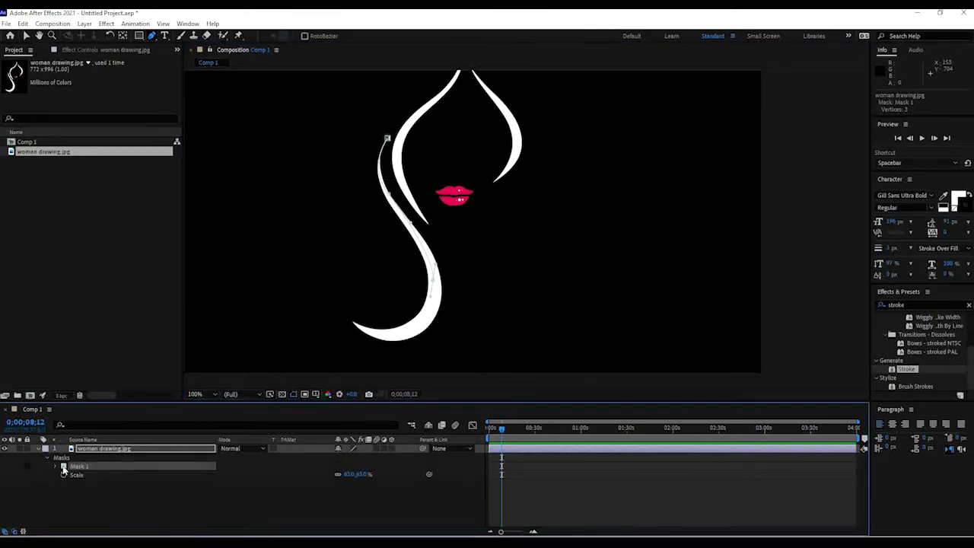
{"action": "left_click", "coordinate": [63, 466]}
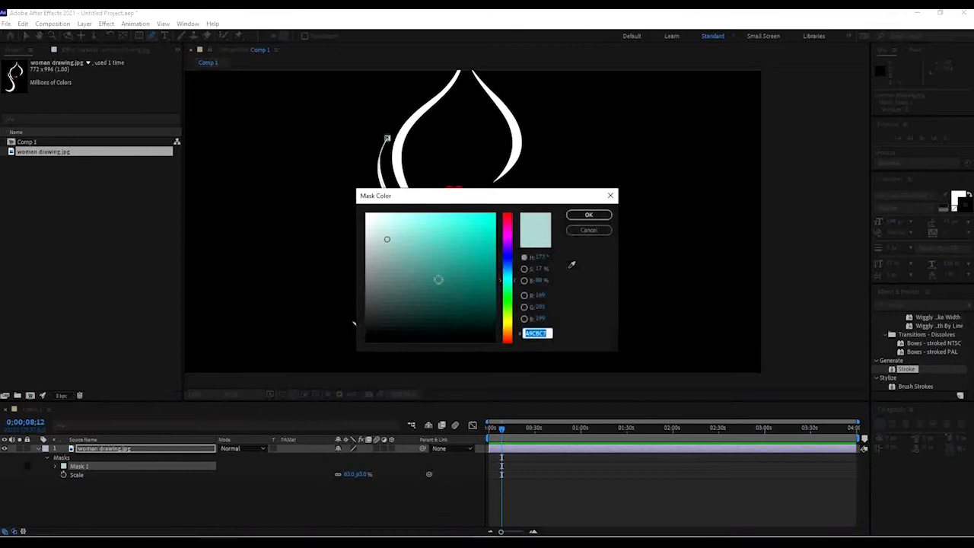
{"action": "left_click_drag", "start_coordinate": [463, 199], "coordinate": [447, 203]}
{"action": "left_click_drag", "start_coordinate": [488, 262], "coordinate": [463, 233]}
{"action": "left_click", "coordinate": [478, 217]}
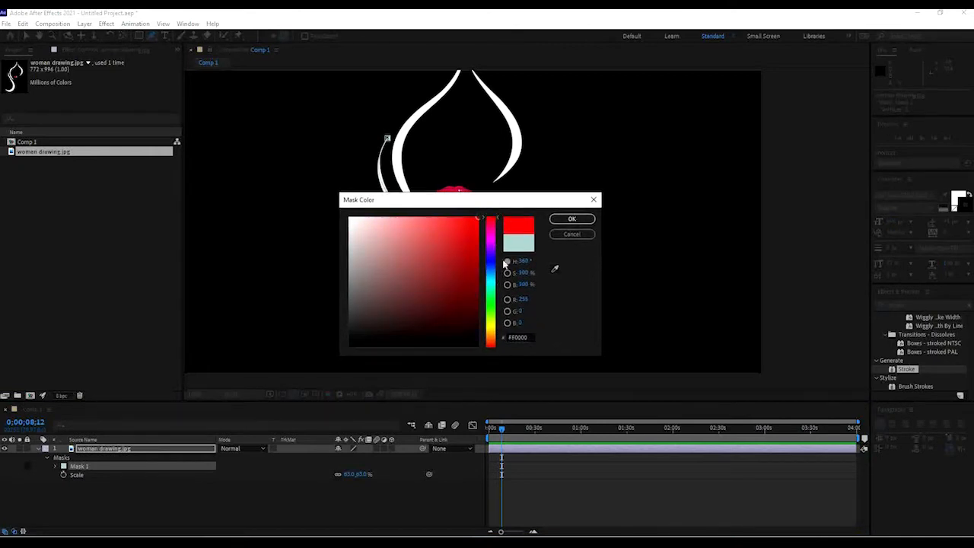
{"action": "left_click", "coordinate": [572, 219]}
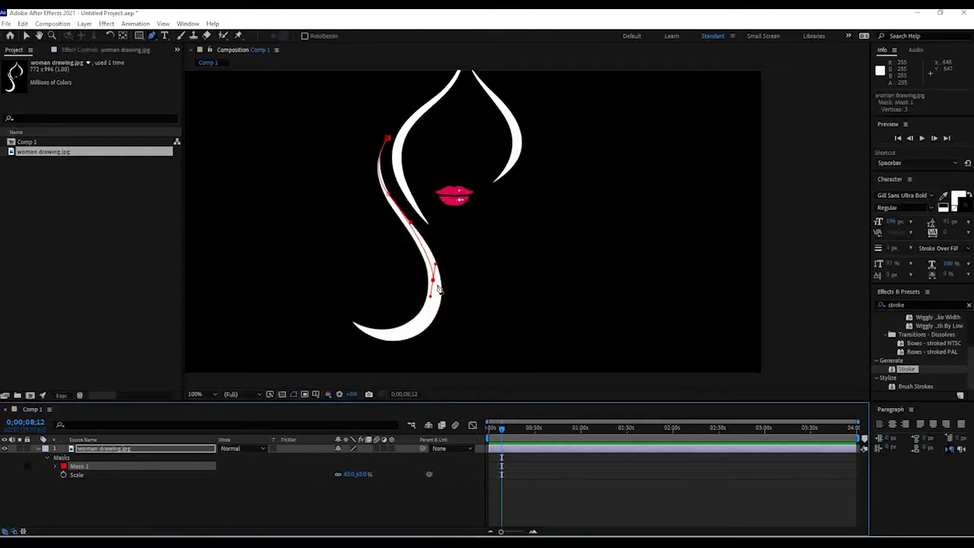
Extend Mask 1 down and around the lower curve of the left stroke to its tip.
{"action": "left_click_drag", "start_coordinate": [433, 280], "coordinate": [433, 283]}
{"action": "left_click_drag", "start_coordinate": [389, 334], "coordinate": [334, 299]}
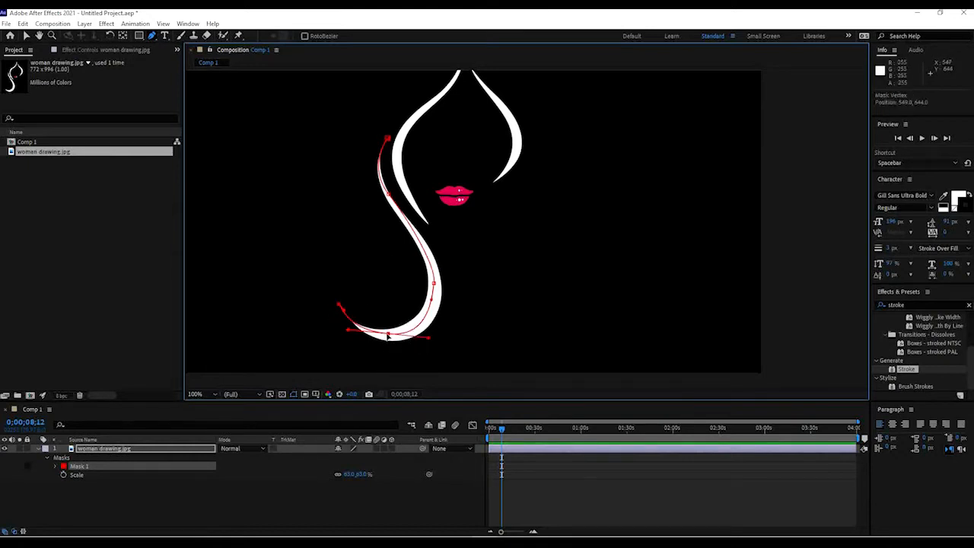
{"action": "left_click_drag", "start_coordinate": [387, 335], "coordinate": [435, 304]}
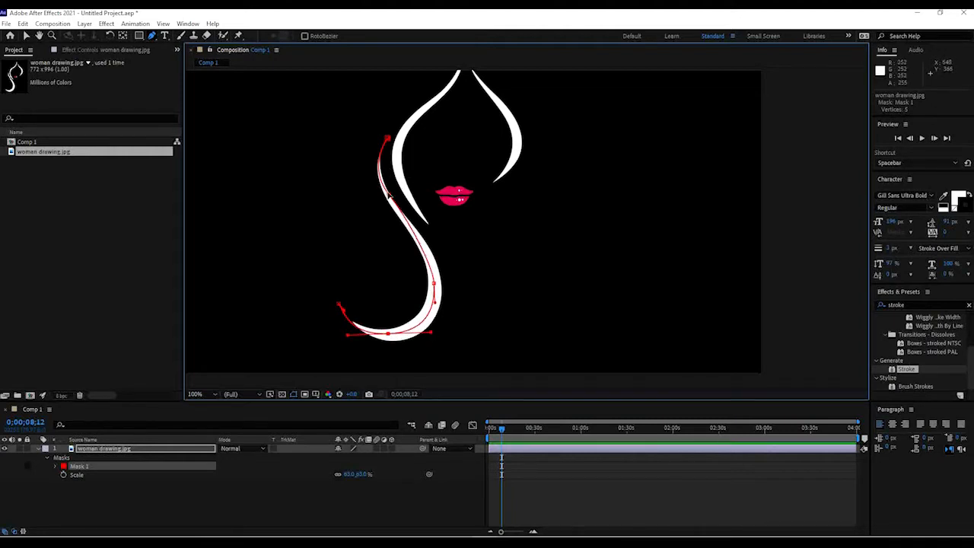
Adjust Mask 1's upper vertex handles so the path follows the hair curve.
{"action": "left_click_drag", "start_coordinate": [389, 195], "coordinate": [389, 199]}
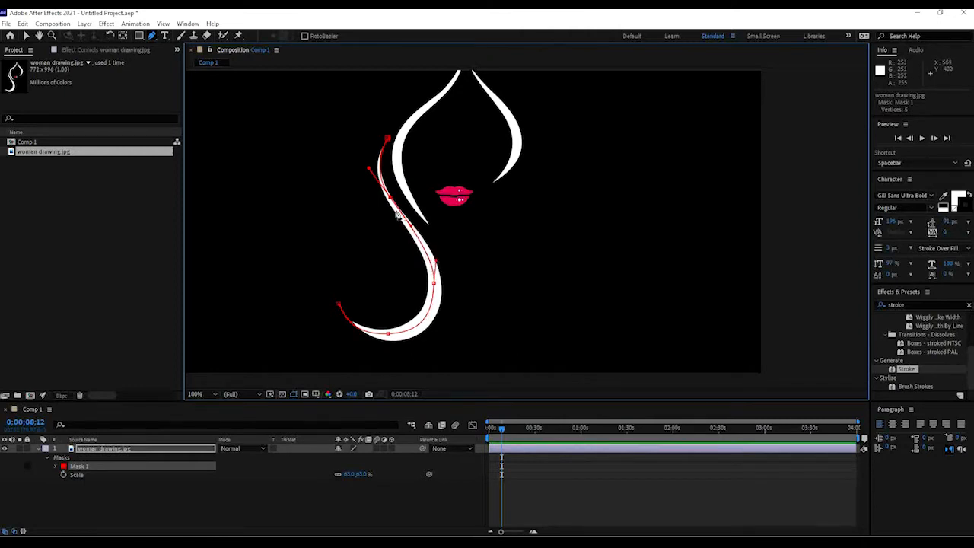
{"action": "left_click_drag", "start_coordinate": [388, 199], "coordinate": [391, 199]}
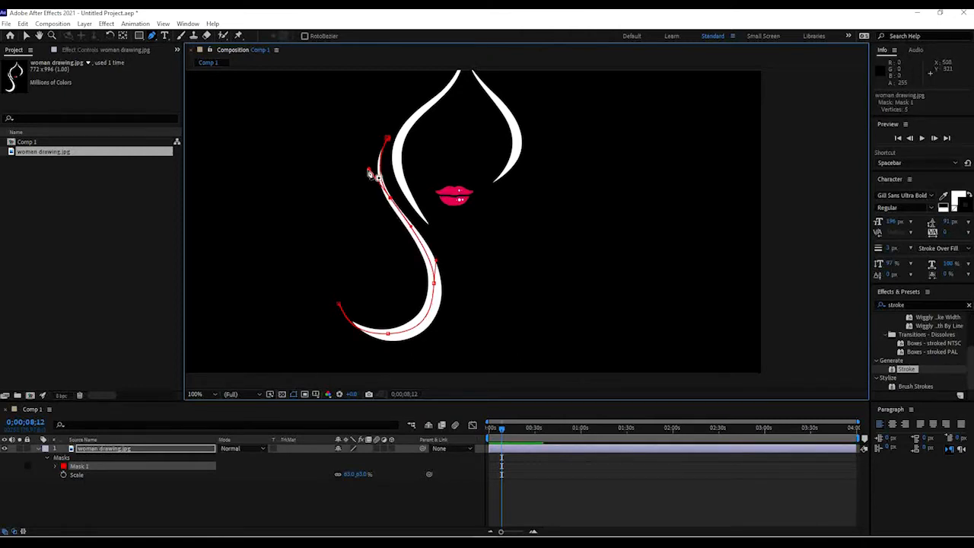
{"action": "left_click_drag", "start_coordinate": [433, 159], "coordinate": [416, 207]}
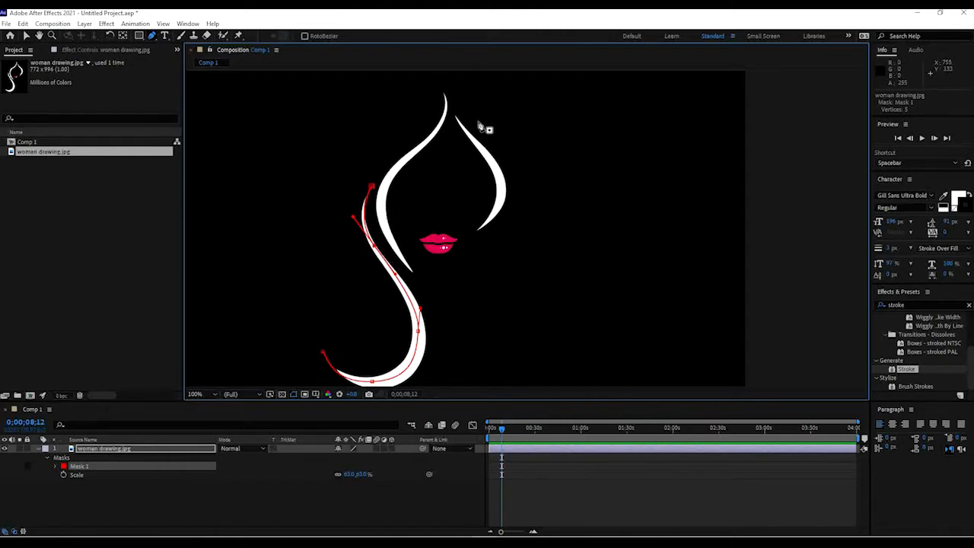
{"action": "key", "text": "space"}
{"action": "left_click_drag", "start_coordinate": [449, 128], "coordinate": [448, 150]}
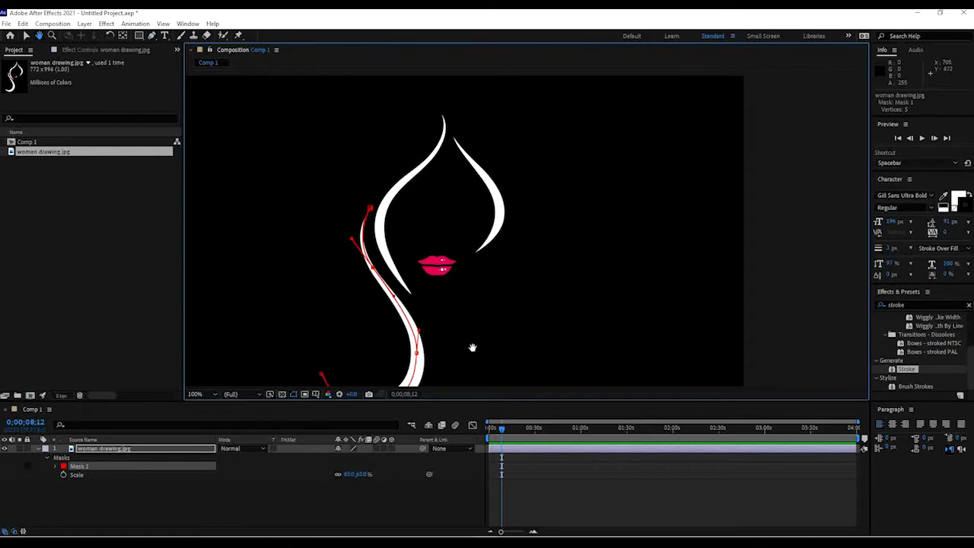
{"action": "left_click_drag", "start_coordinate": [472, 347], "coordinate": [487, 321]}
With the Selection tool, move Mask 1's lower-middle vertex to sit on the stroke.
{"action": "left_click", "coordinate": [26, 35]}
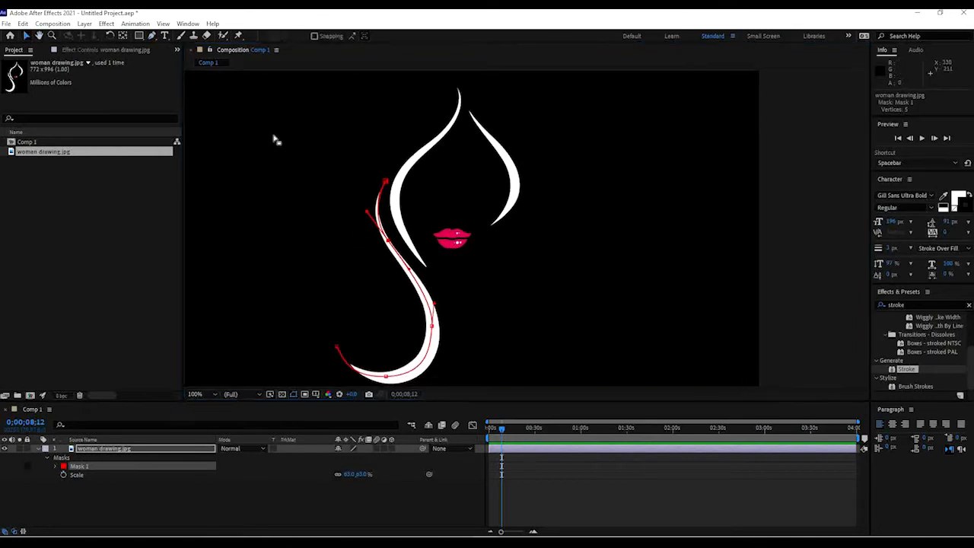
{"action": "left_click", "coordinate": [432, 328]}
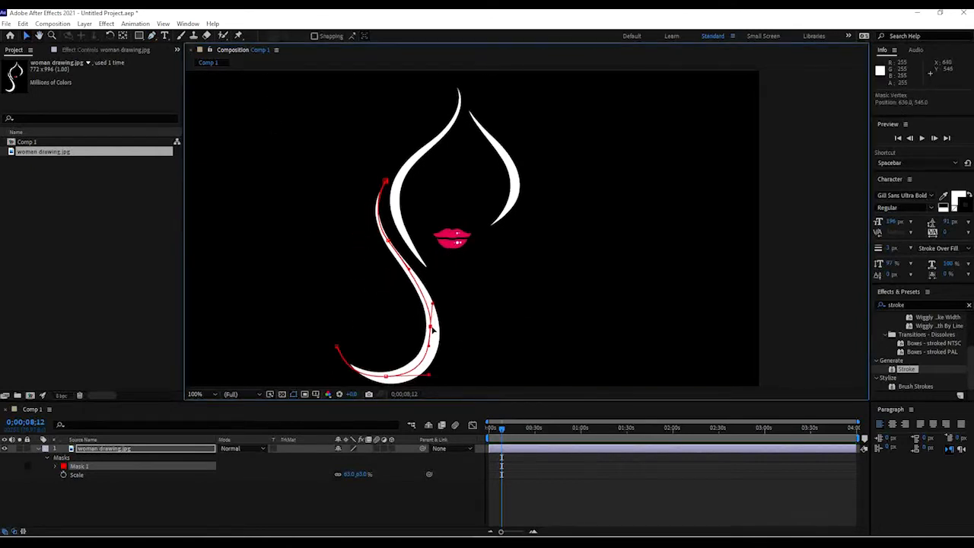
{"action": "left_click_drag", "start_coordinate": [432, 305], "coordinate": [433, 327]}
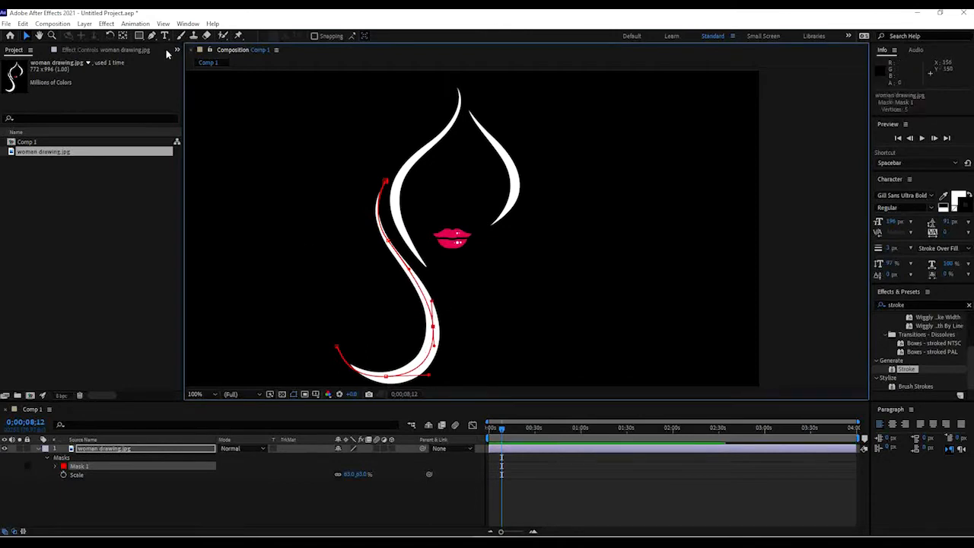
Start a second mask with the Pen tool at the top of the upper hair stroke, adding a curved vertex.
{"action": "key", "text": "h"}
{"action": "left_click_drag", "start_coordinate": [348, 116], "coordinate": [339, 149]}
{"action": "key", "text": "g"}
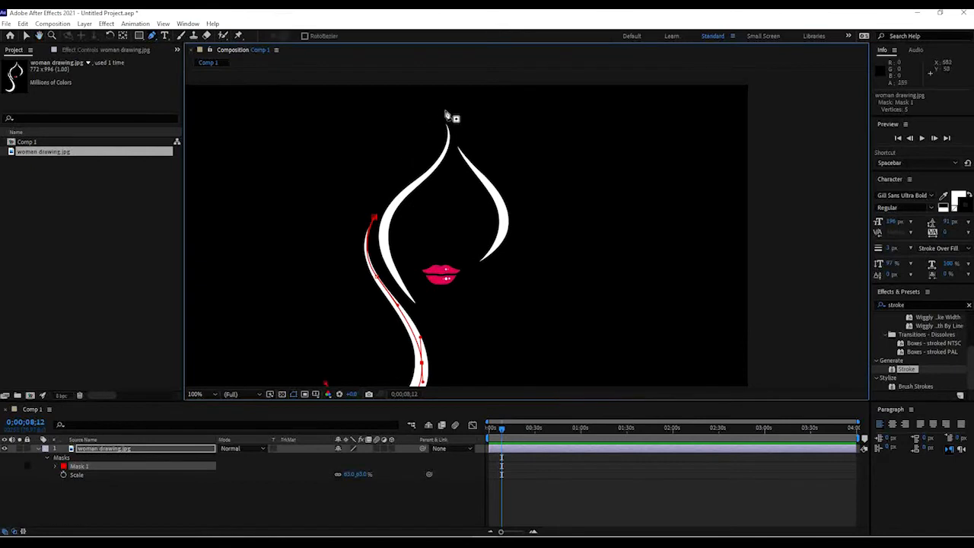
{"action": "left_click", "coordinate": [441, 112]}
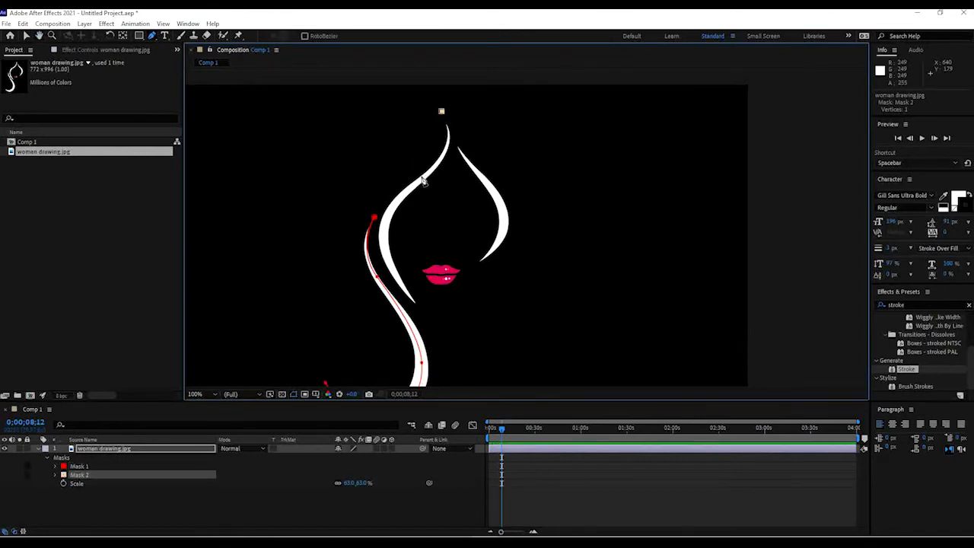
{"action": "left_click_drag", "start_coordinate": [421, 179], "coordinate": [374, 205]}
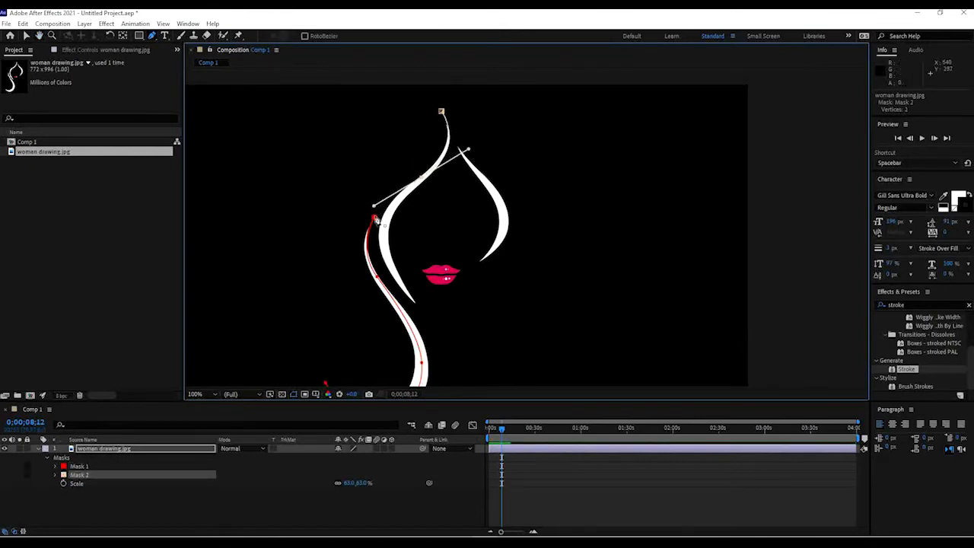
Set Mask 2's color to green (00FF24).
{"action": "left_click", "coordinate": [63, 475]}
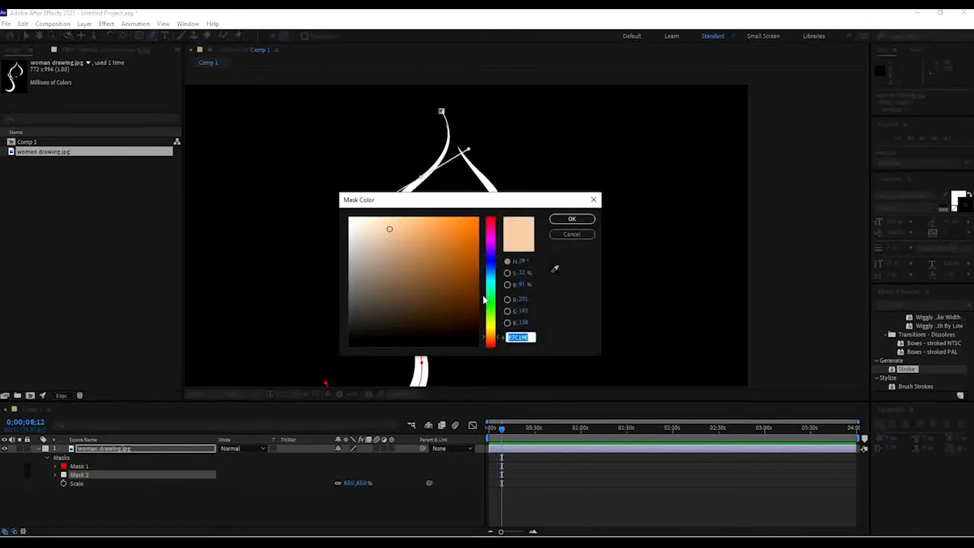
{"action": "left_click", "coordinate": [492, 302]}
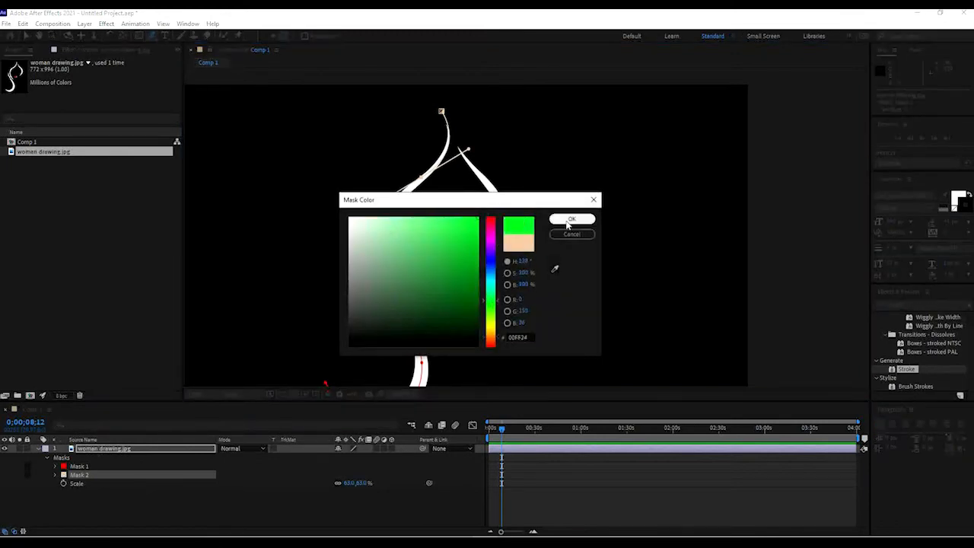
{"action": "left_click", "coordinate": [572, 219]}
Continue Mask 2 down along the hair curve with more vertices, then switch back to the Selection tool.
{"action": "left_click_drag", "start_coordinate": [409, 195], "coordinate": [408, 181]}
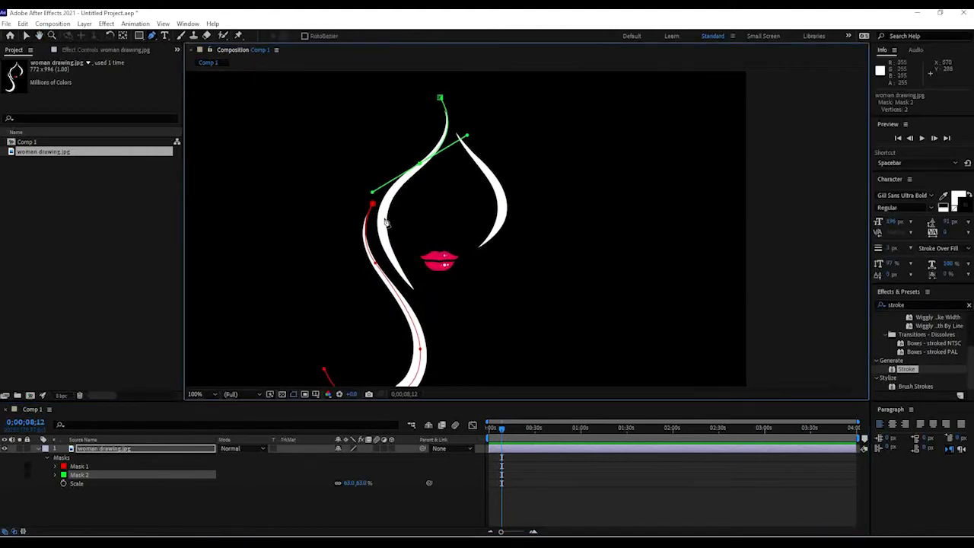
{"action": "left_click_drag", "start_coordinate": [384, 217], "coordinate": [378, 239]}
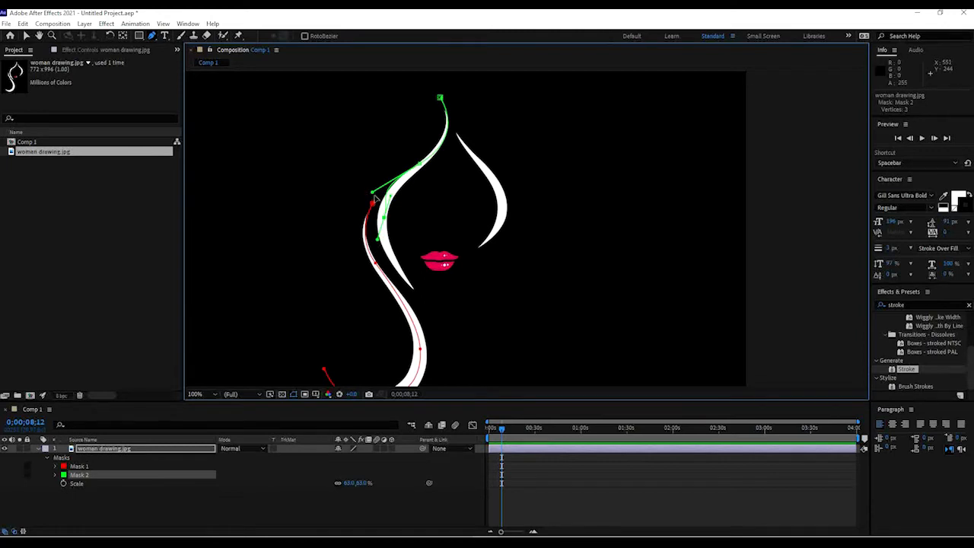
{"action": "mouse_move", "coordinate": [373, 197]}
{"action": "left_mouse_down"}
{"action": "mouse_move", "coordinate": [388, 187]}
{"action": "mouse_move", "coordinate": [381, 195]}
{"action": "left_mouse_up"}
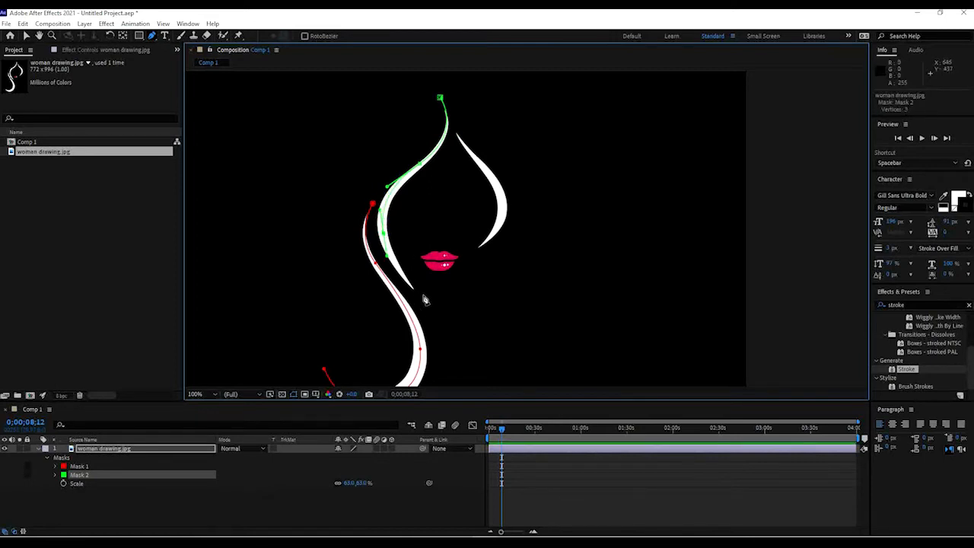
{"action": "mouse_move", "coordinate": [417, 292]}
{"action": "left_mouse_down"}
{"action": "mouse_move", "coordinate": [434, 307]}
{"action": "mouse_move", "coordinate": [424, 299]}
{"action": "left_mouse_up"}
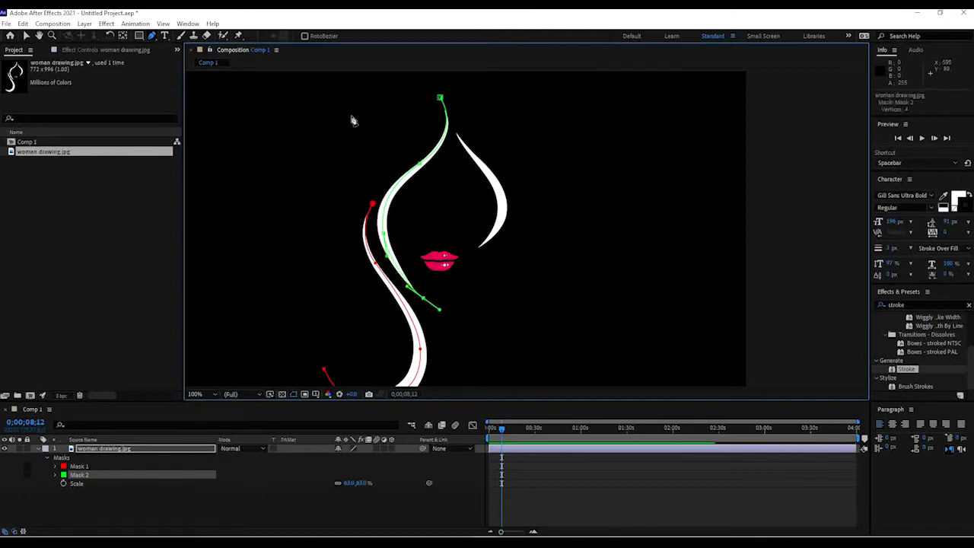
{"action": "left_click_drag", "start_coordinate": [493, 236], "coordinate": [484, 223]}
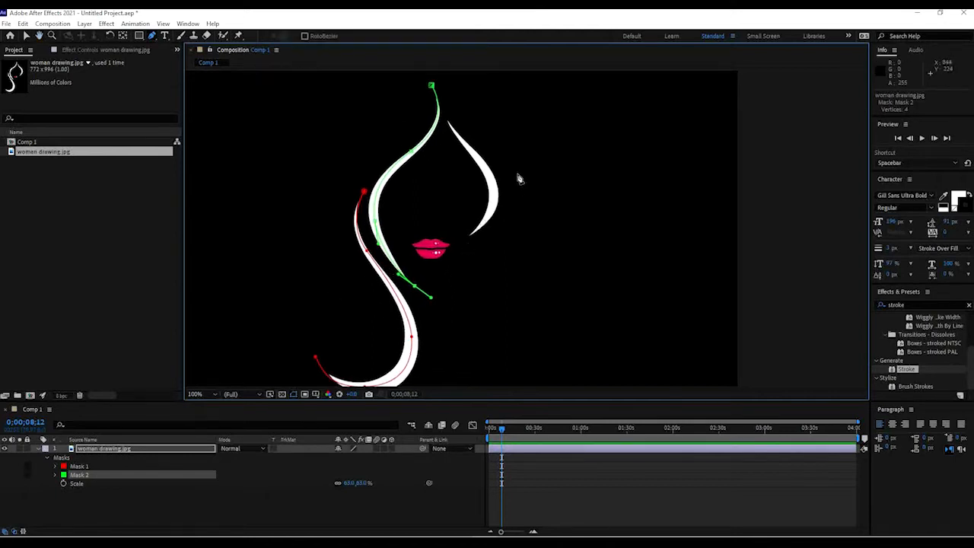
{"action": "left_click", "coordinate": [24, 36]}
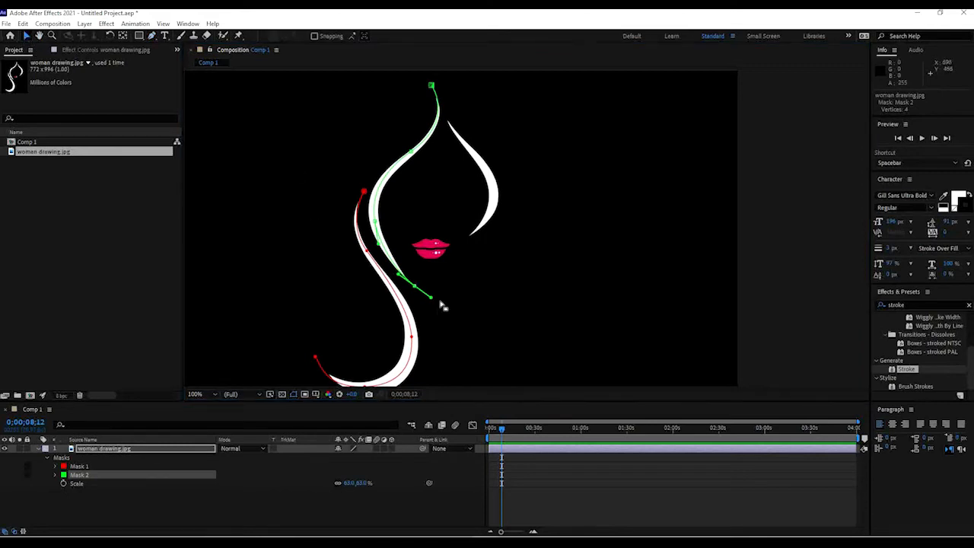
Reposition Mask 2's vertices with the Selection tool so the green path follows the upper hair stroke.
{"action": "left_click", "coordinate": [416, 289]}
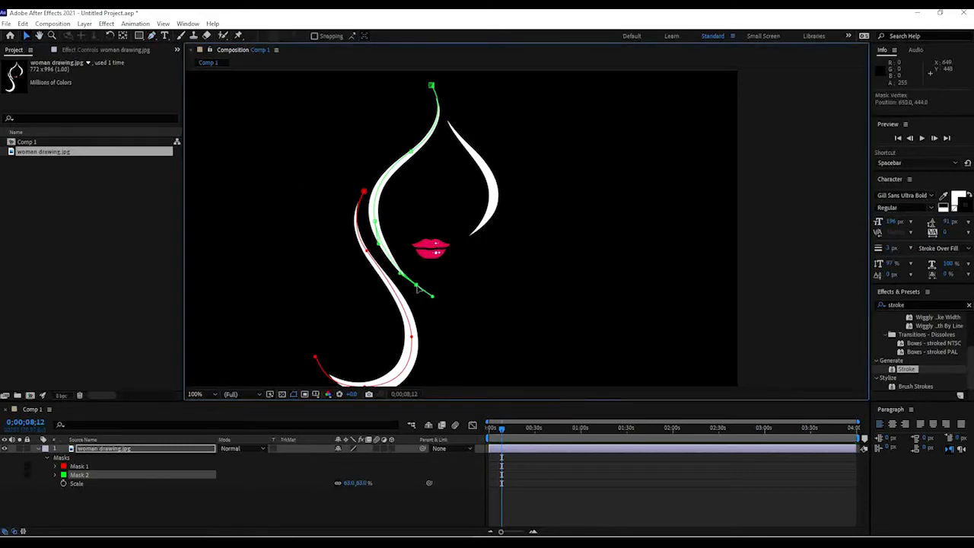
{"action": "left_click_drag", "start_coordinate": [374, 222], "coordinate": [372, 220]}
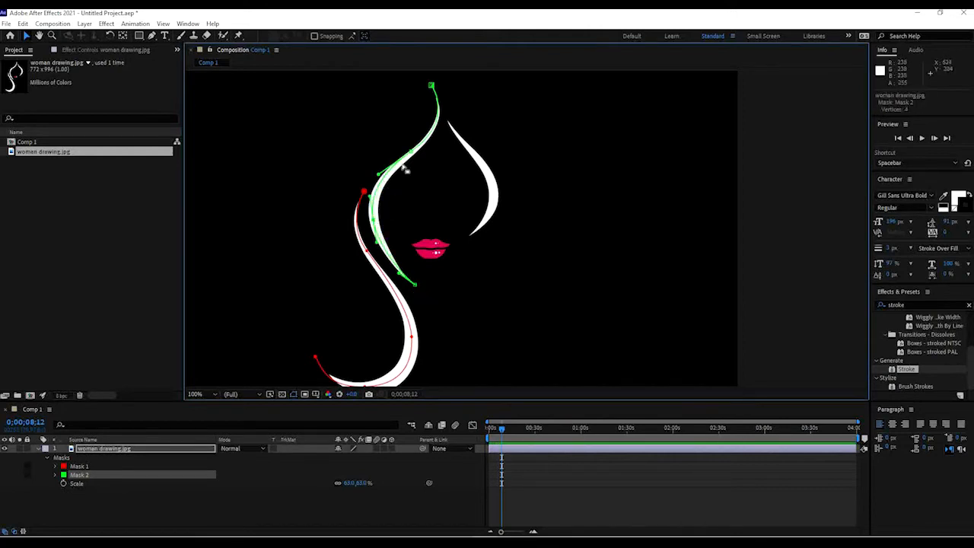
{"action": "left_click_drag", "start_coordinate": [413, 154], "coordinate": [454, 121]}
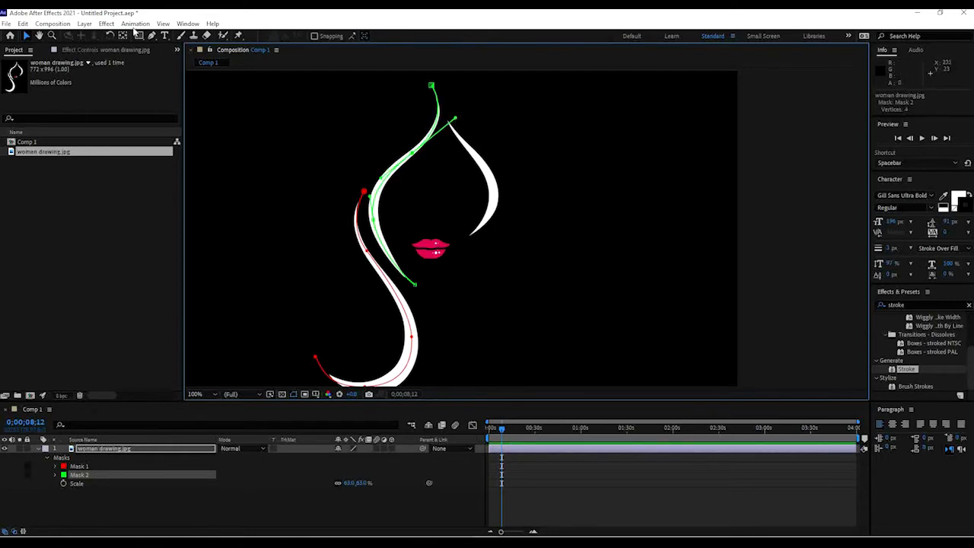
Start a third mask with the Pen tool at the top of the right hair stroke, adding a curved vertex partway down it.
{"action": "left_click", "coordinate": [155, 35]}
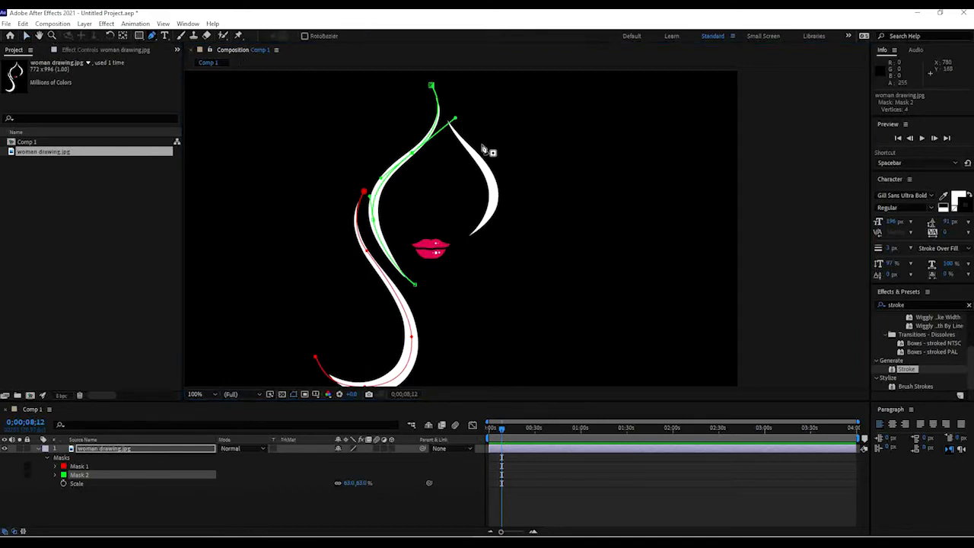
{"action": "key", "text": "space"}
{"action": "left_click_drag", "start_coordinate": [469, 142], "coordinate": [453, 156]}
{"action": "left_click", "coordinate": [429, 120]}
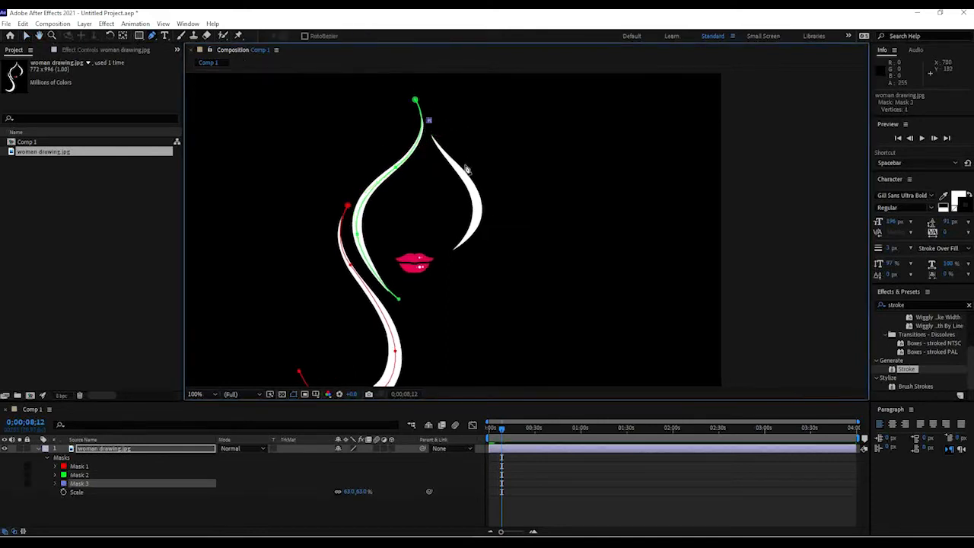
{"action": "mouse_move", "coordinate": [487, 202]}
{"action": "left_mouse_down"}
{"action": "mouse_move", "coordinate": [482, 214]}
{"action": "mouse_move", "coordinate": [462, 213]}
{"action": "mouse_move", "coordinate": [481, 205]}
{"action": "left_mouse_up"}
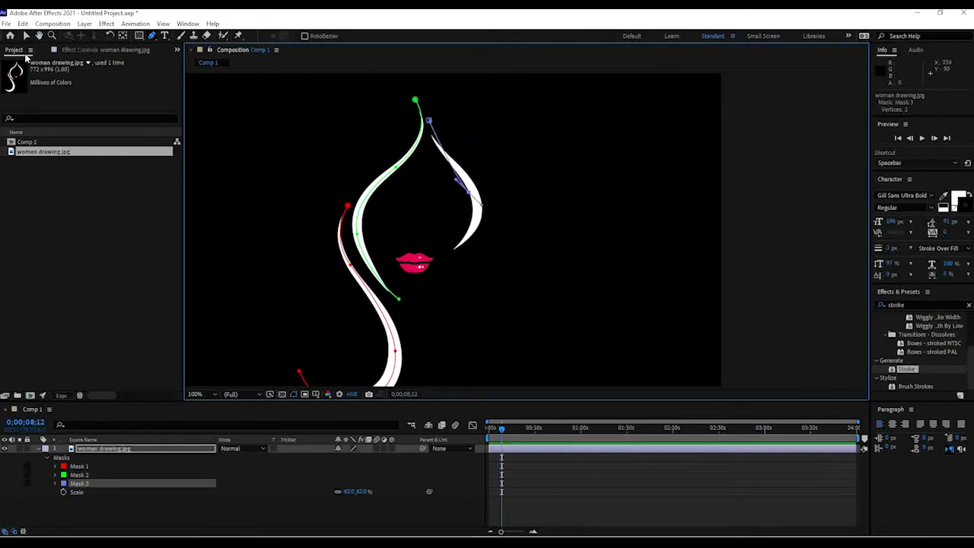
With the Selection tool, nudge Mask 3's two vertices onto the right hair stroke.
{"action": "left_click", "coordinate": [26, 36]}
{"action": "left_click_drag", "start_coordinate": [428, 121], "coordinate": [429, 129]}
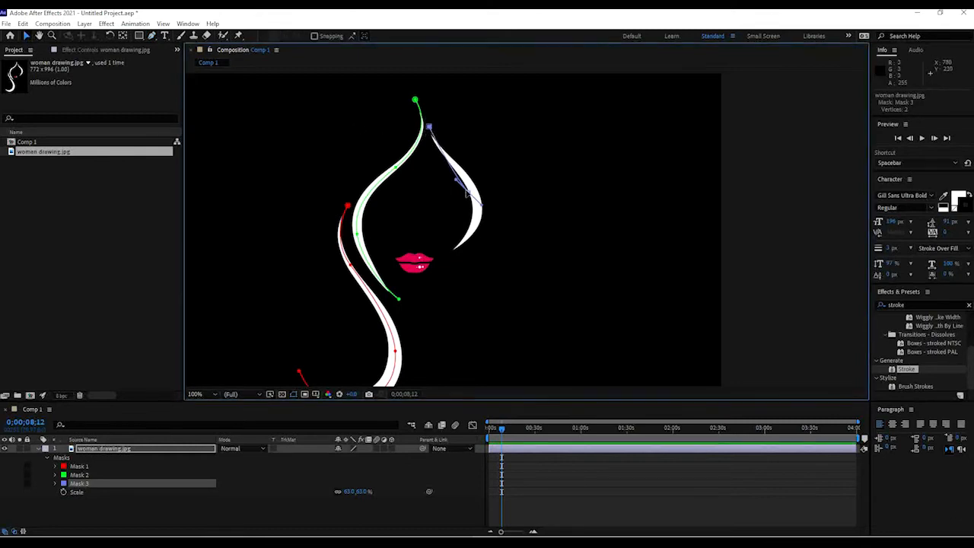
{"action": "left_click_drag", "start_coordinate": [466, 194], "coordinate": [477, 195]}
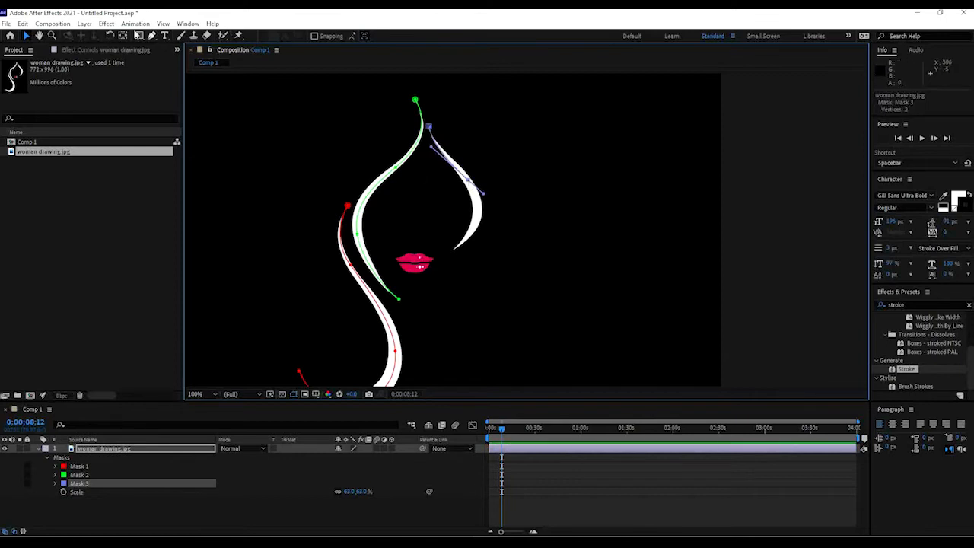
Extend Mask 3 with the Pen tool to the lower tip of the right hair stroke, undoing an extra added vertex.
{"action": "left_click", "coordinate": [151, 36]}
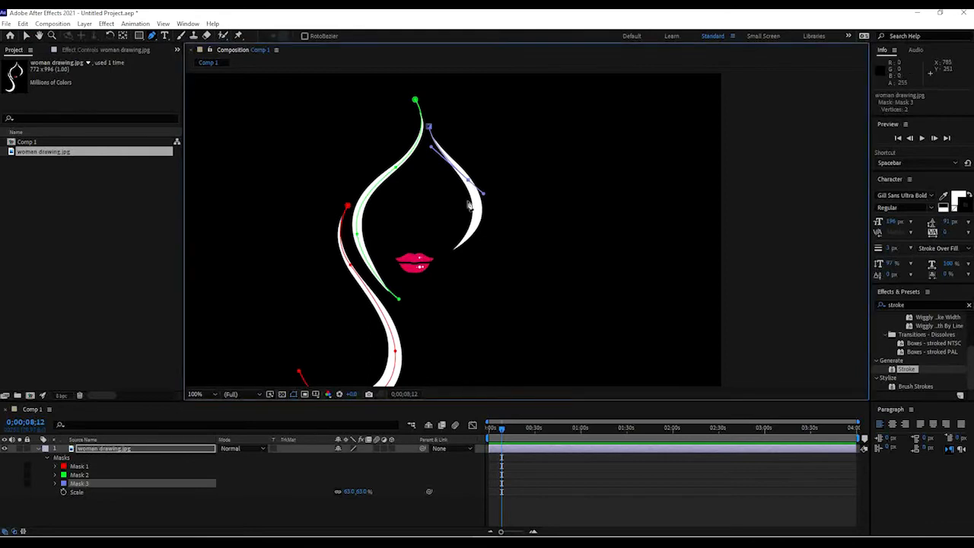
{"action": "mouse_move", "coordinate": [457, 249]}
{"action": "left_mouse_down"}
{"action": "mouse_move", "coordinate": [449, 253]}
{"action": "mouse_move", "coordinate": [466, 245]}
{"action": "mouse_move", "coordinate": [437, 266]}
{"action": "mouse_move", "coordinate": [483, 241]}
{"action": "mouse_move", "coordinate": [480, 229]}
{"action": "left_mouse_up"}
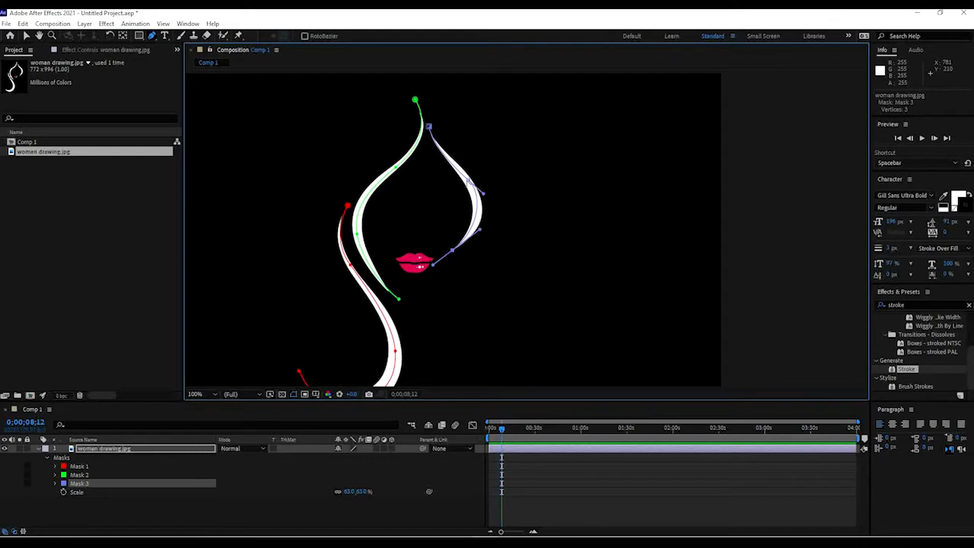
{"action": "left_click", "coordinate": [469, 180], "text": "alt"}
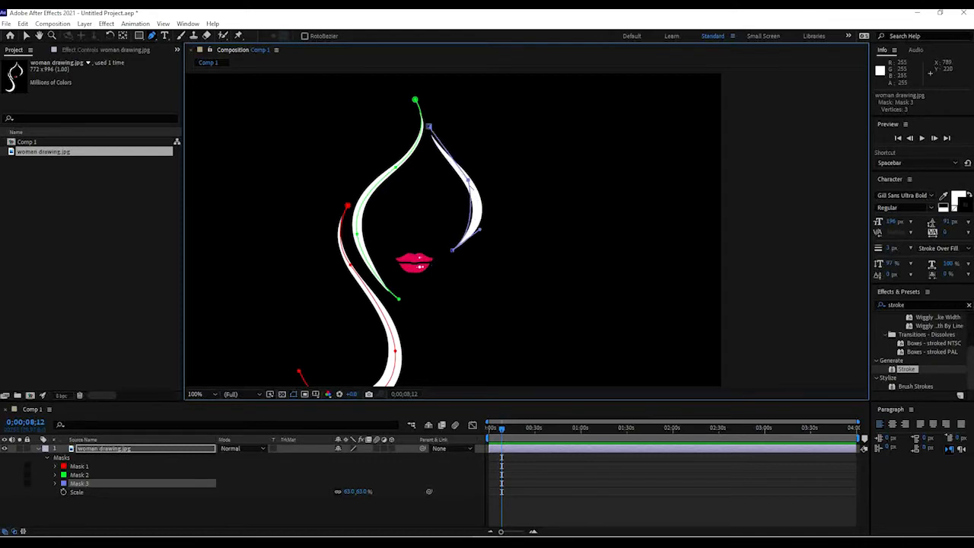
{"action": "key", "text": "ctrl+z"}
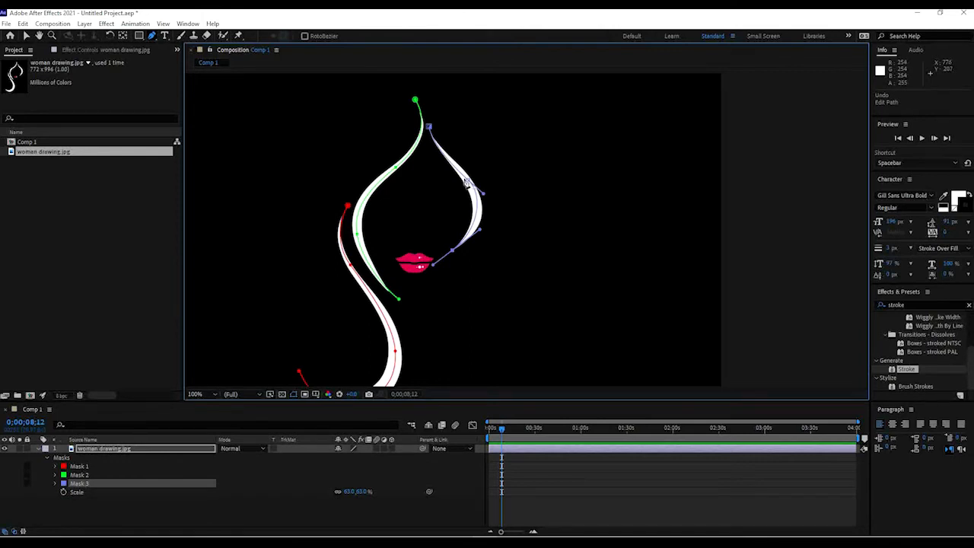
Add a midpoint vertex to Mask 3 and adjust its handles and top vertex so the path hugs the stroke.
{"action": "left_click", "coordinate": [469, 183]}
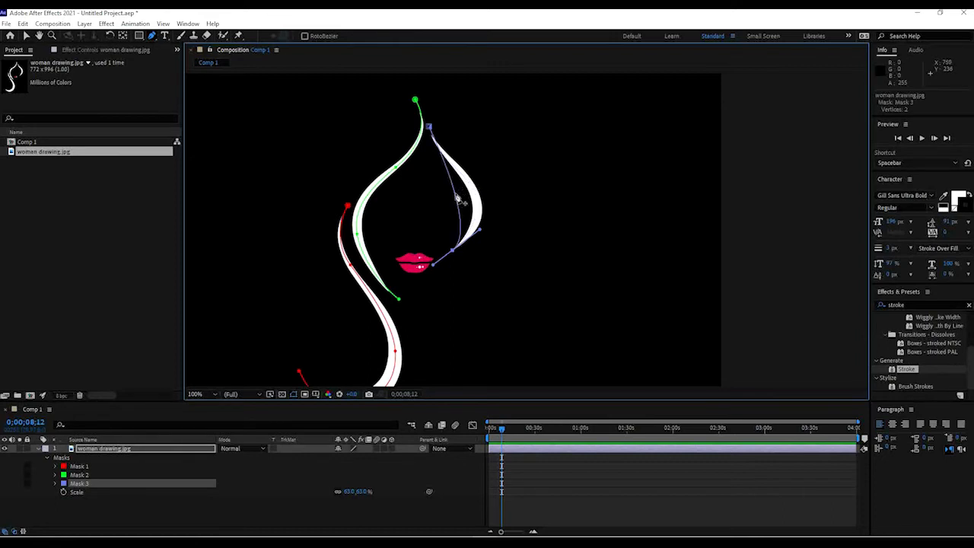
{"action": "left_click", "coordinate": [457, 198]}
{"action": "key", "text": "ctrl+z"}
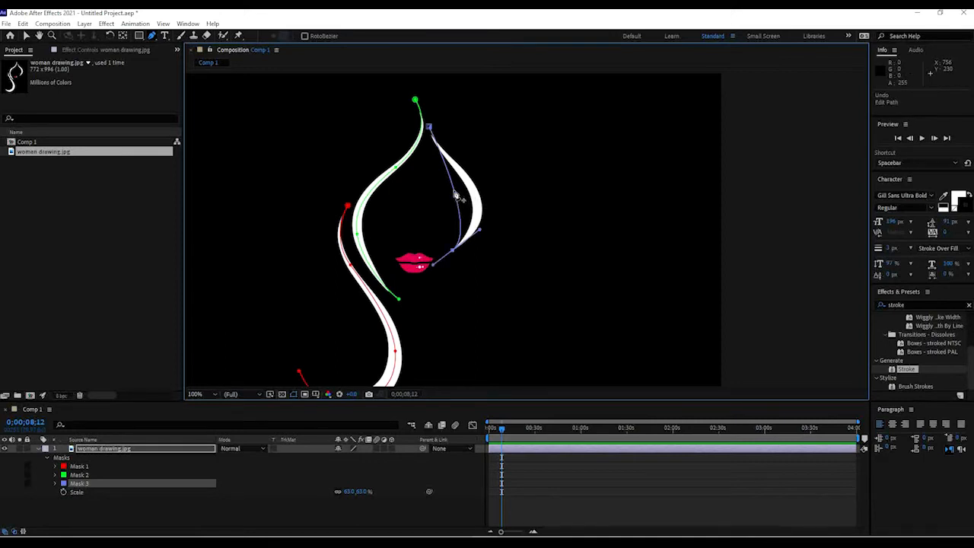
{"action": "left_click", "coordinate": [457, 198]}
{"action": "left_click_drag", "start_coordinate": [455, 194], "coordinate": [443, 155]}
{"action": "left_click_drag", "start_coordinate": [473, 192], "coordinate": [472, 188]}
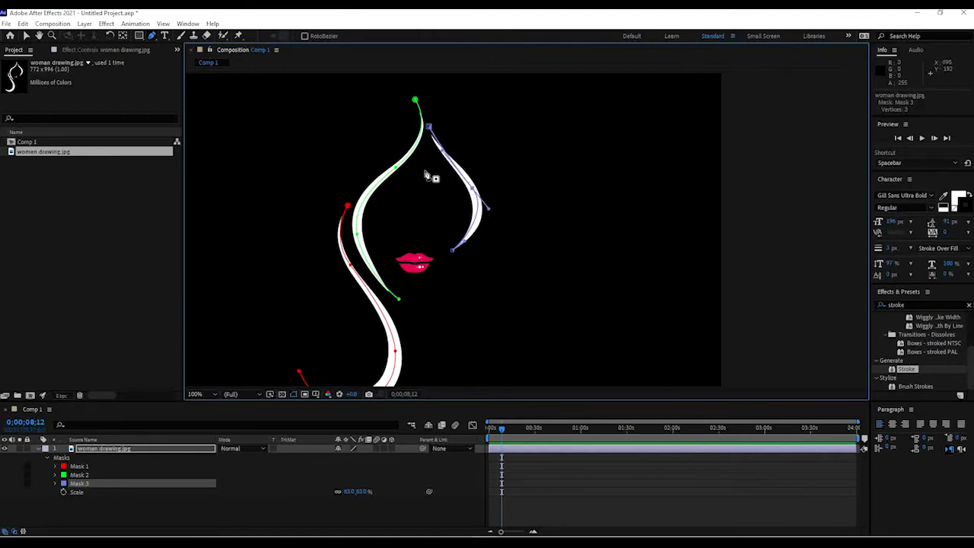
{"action": "key", "text": "v"}
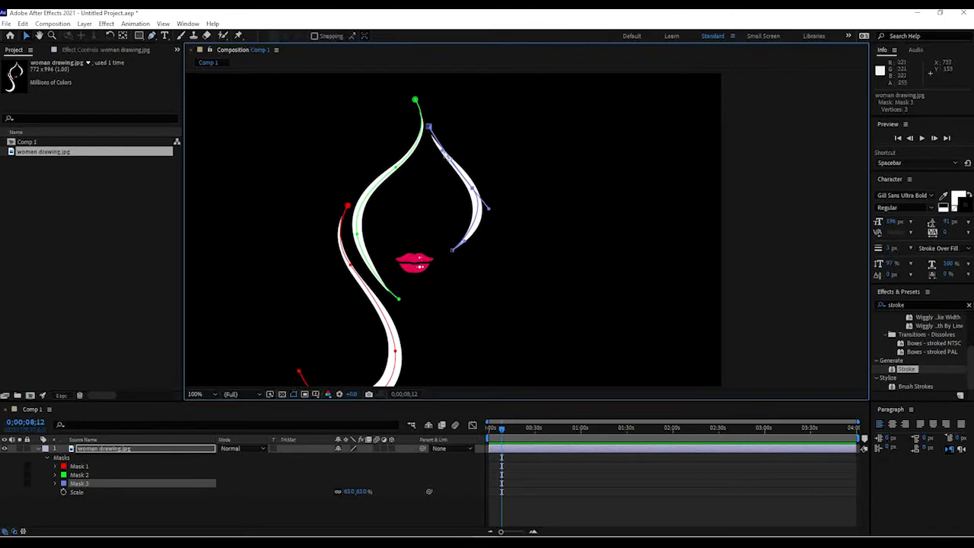
{"action": "left_click_drag", "start_coordinate": [429, 127], "coordinate": [432, 133]}
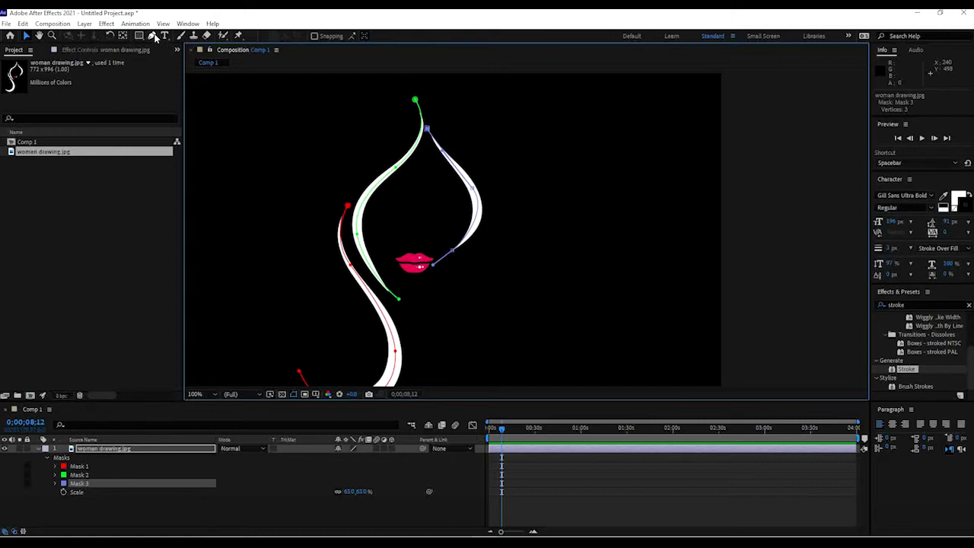
{"action": "left_click", "coordinate": [152, 36]}
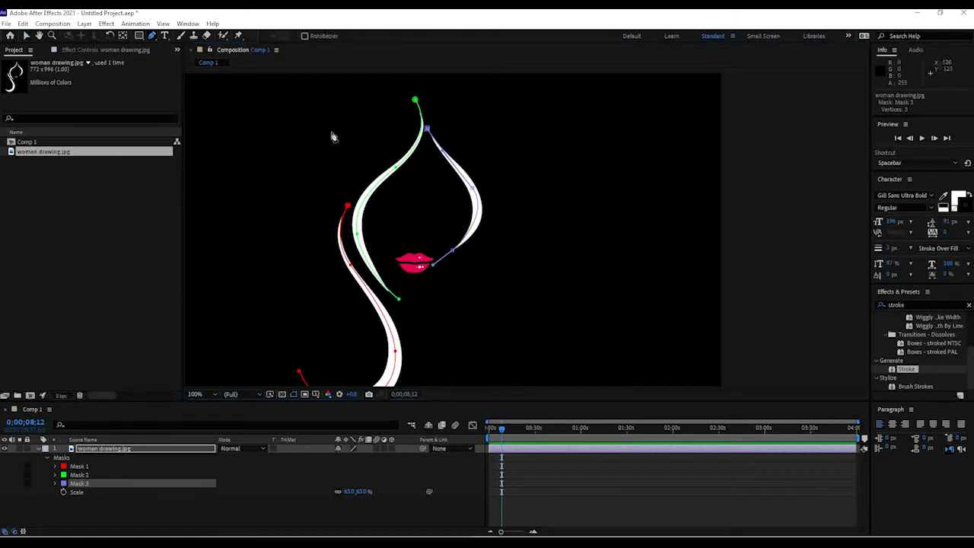
{"action": "left_click", "coordinate": [414, 238]}
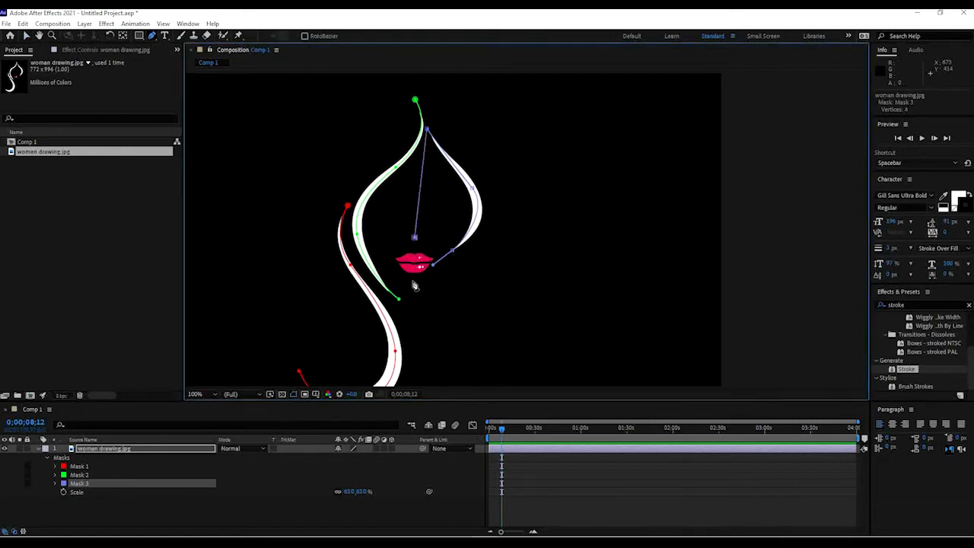
{"action": "key", "text": "ctrl+z"}
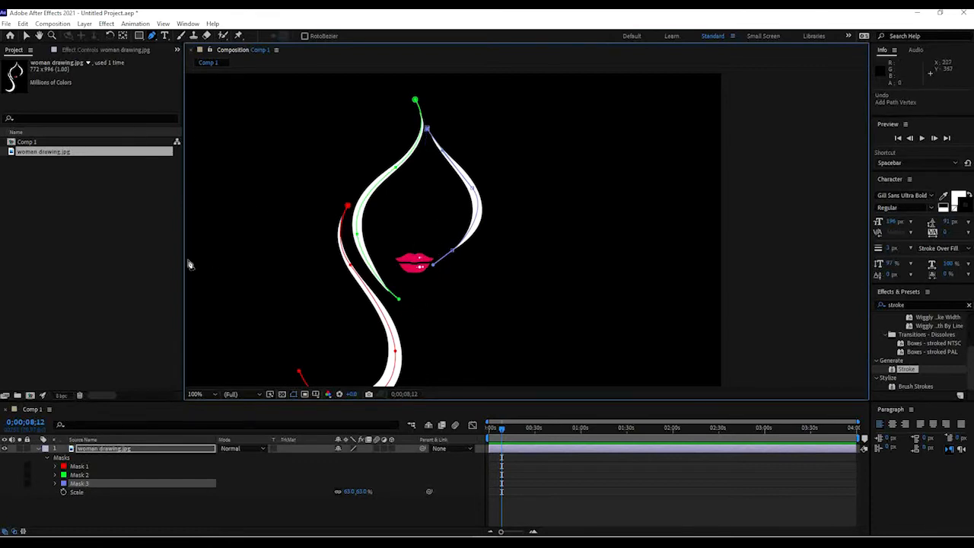
Deselect the masks and start a fourth mask with the Pen tool just above the lips.
{"action": "left_click", "coordinate": [25, 35]}
{"action": "left_click", "coordinate": [425, 167]}
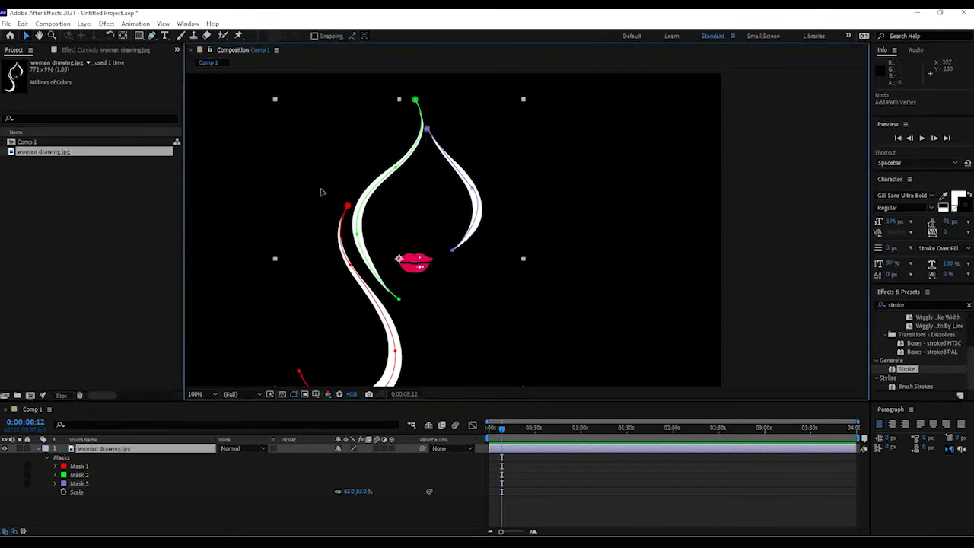
{"action": "left_click", "coordinate": [151, 36]}
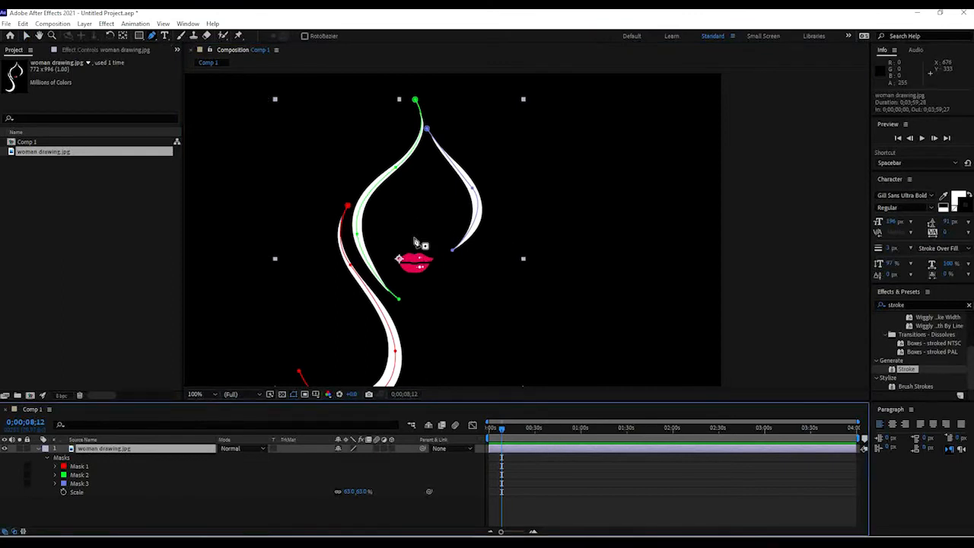
{"action": "left_click", "coordinate": [413, 235]}
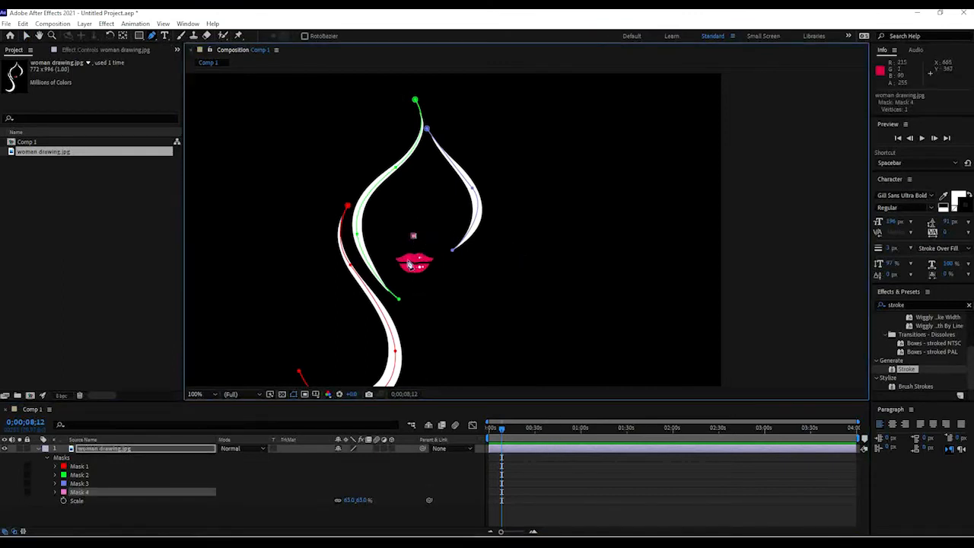
Continue Mask 4 with curved vertices tracing around the lips.
{"action": "left_click_drag", "start_coordinate": [431, 262], "coordinate": [474, 259]}
{"action": "key", "text": "ctrl+z"}
{"action": "left_click_drag", "start_coordinate": [420, 280], "coordinate": [404, 278]}
{"action": "left_click_drag", "start_coordinate": [473, 259], "coordinate": [404, 270]}
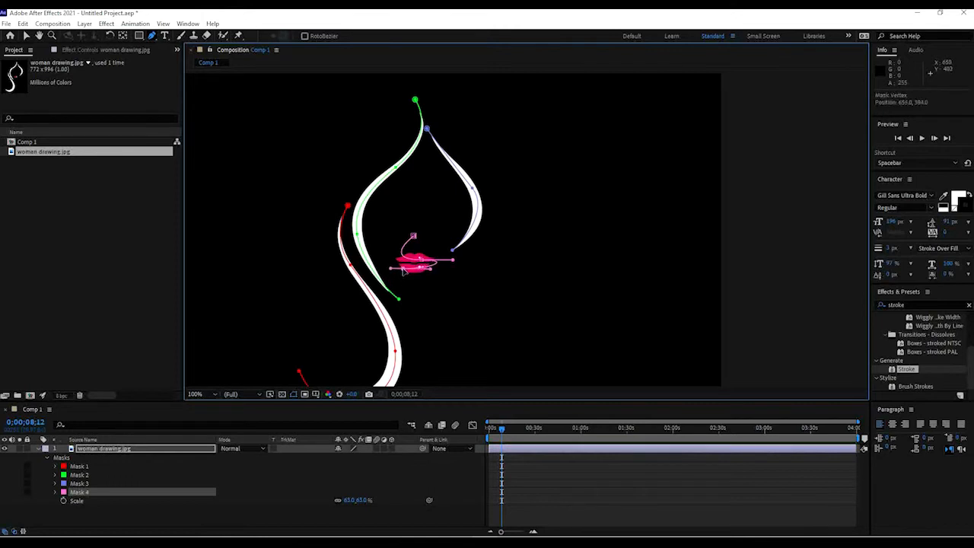
{"action": "left_click", "coordinate": [421, 279]}
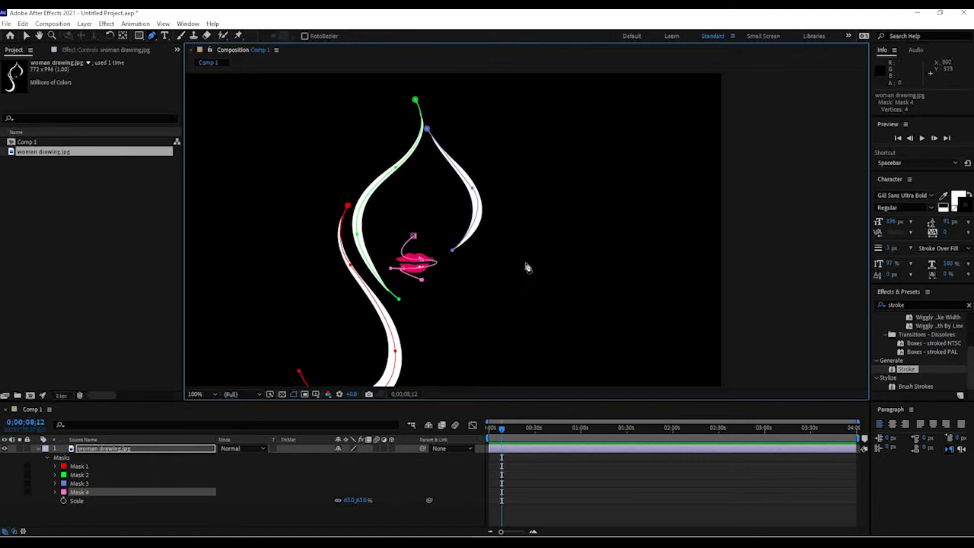
Look up the Stroke effect under Generate in the Effect menu and in the Effects & Presets search results.
{"action": "left_click", "coordinate": [27, 37]}
{"action": "left_click_drag", "start_coordinate": [441, 176], "coordinate": [460, 134]}
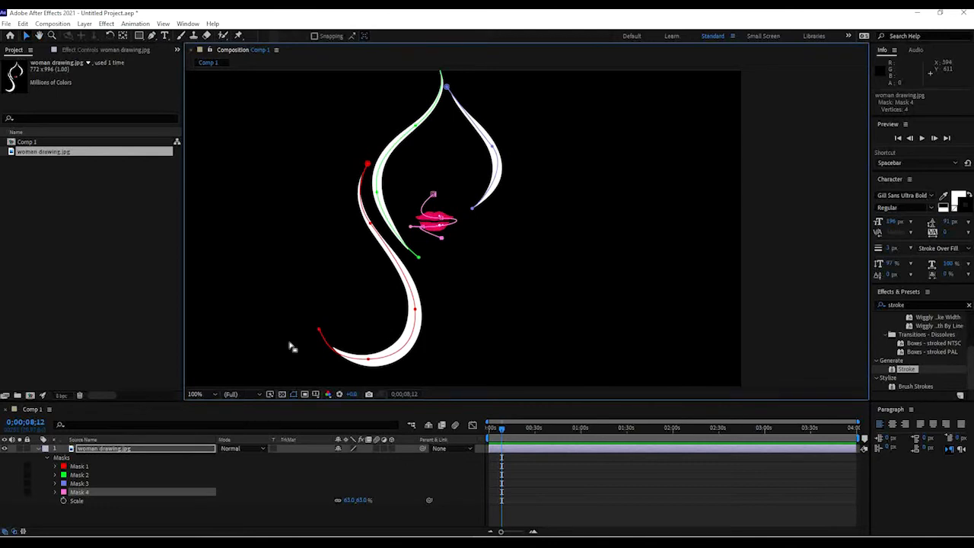
{"action": "key", "text": "space"}
{"action": "left_click_drag", "start_coordinate": [485, 180], "coordinate": [508, 201]}
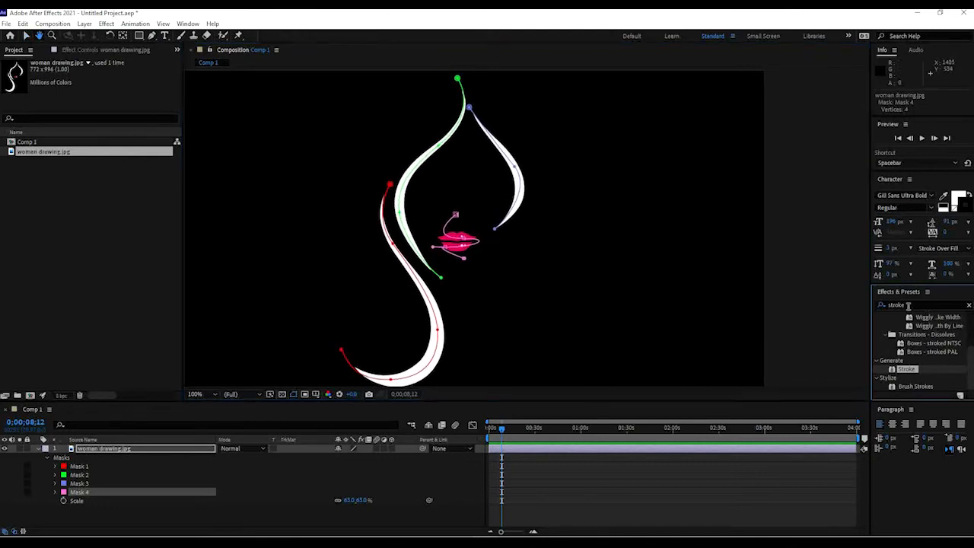
{"action": "left_click", "coordinate": [902, 305]}
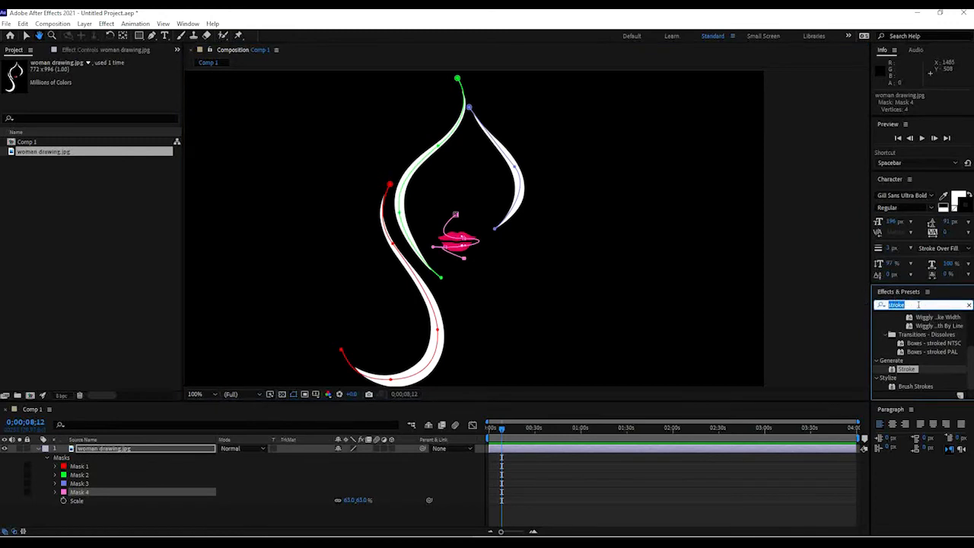
{"action": "left_click", "coordinate": [109, 23]}
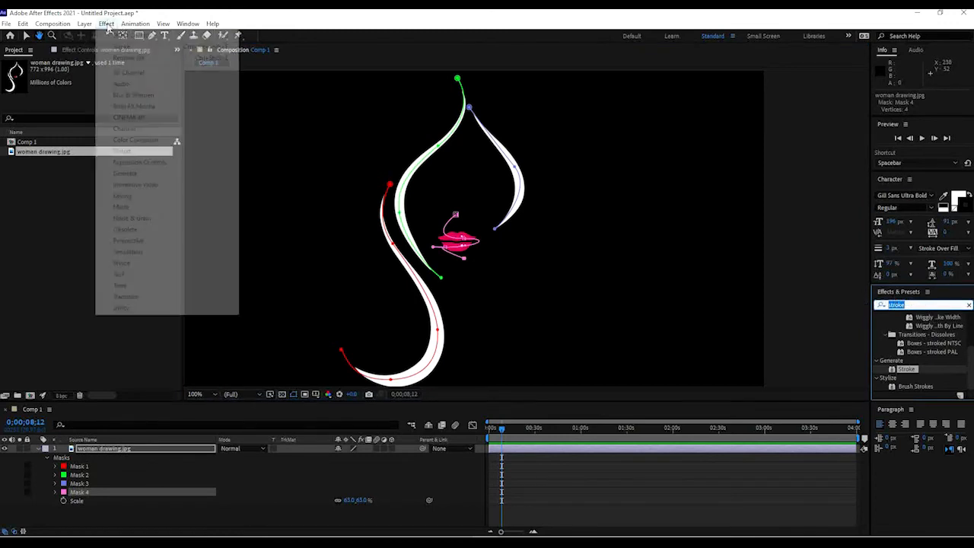
{"action": "left_click", "coordinate": [530, 454]}
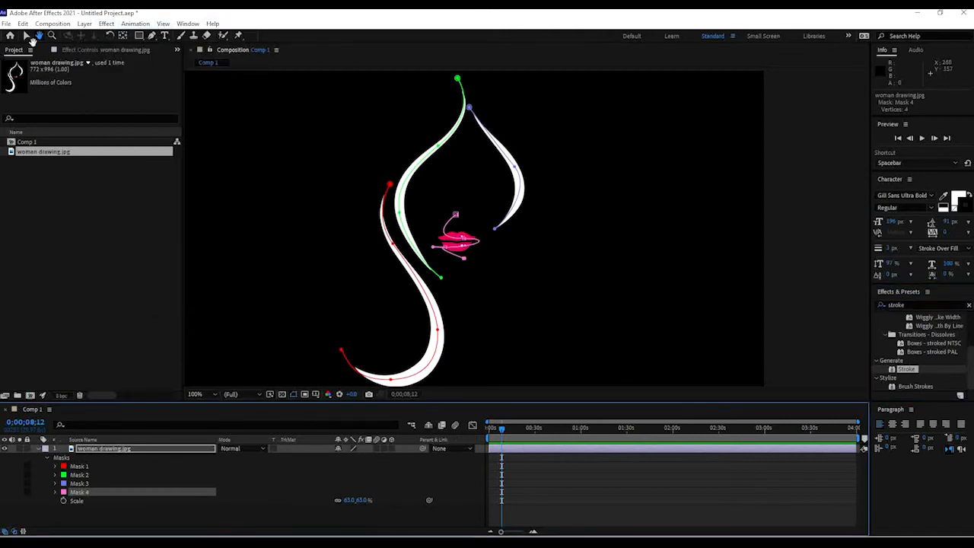
{"action": "left_click", "coordinate": [28, 36]}
{"action": "left_click", "coordinate": [108, 24]}
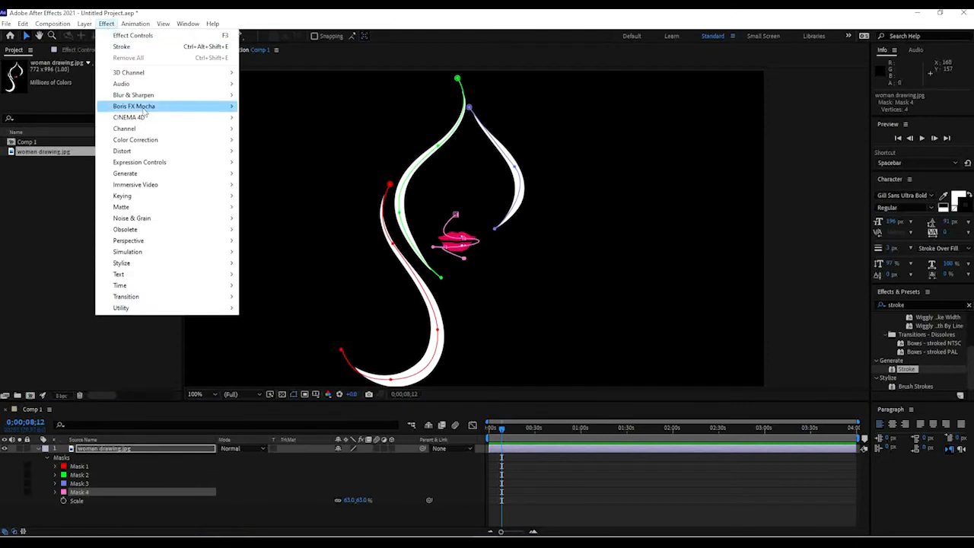
{"action": "mouse_move", "coordinate": [139, 177]}
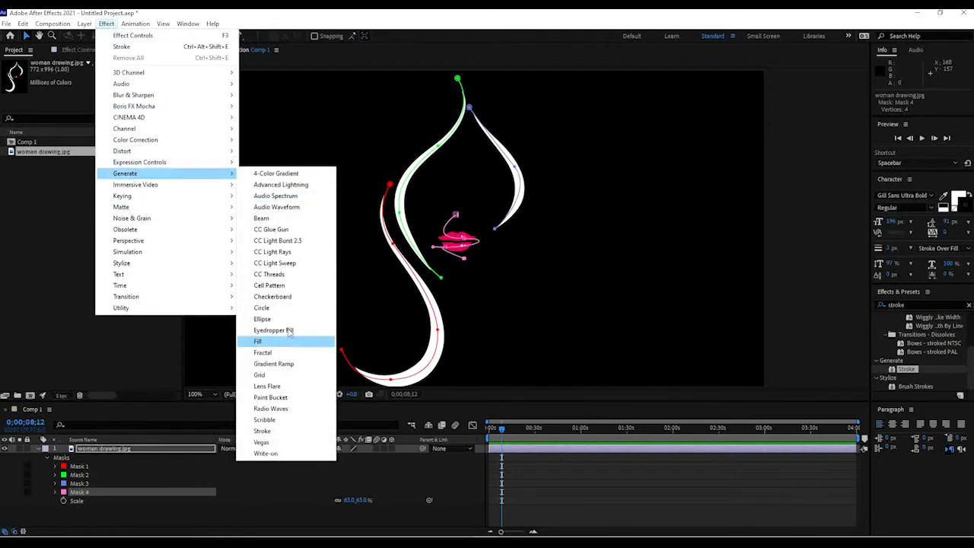
{"action": "left_click", "coordinate": [912, 304]}
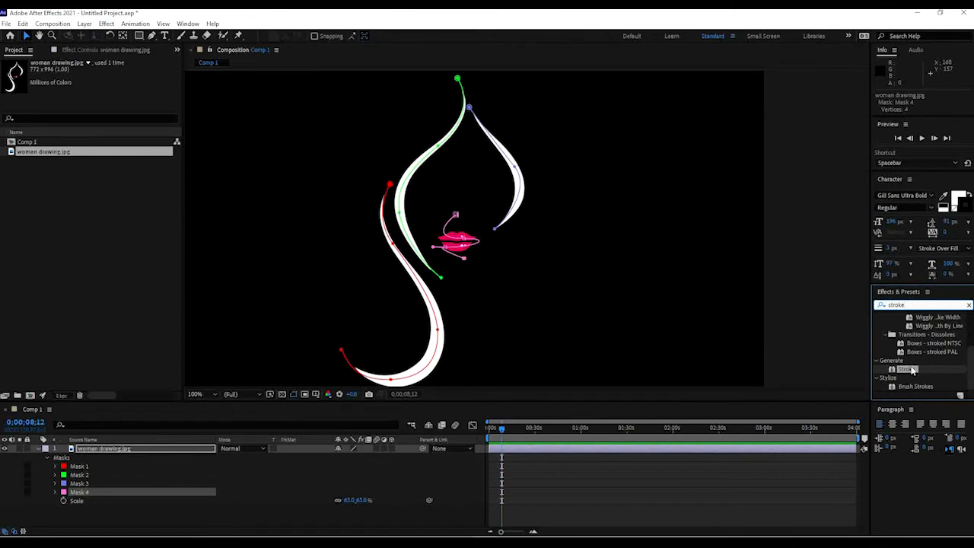
{"action": "scroll", "coordinate": [931, 356], "scroll_direction": "up", "scroll_amount": 5}
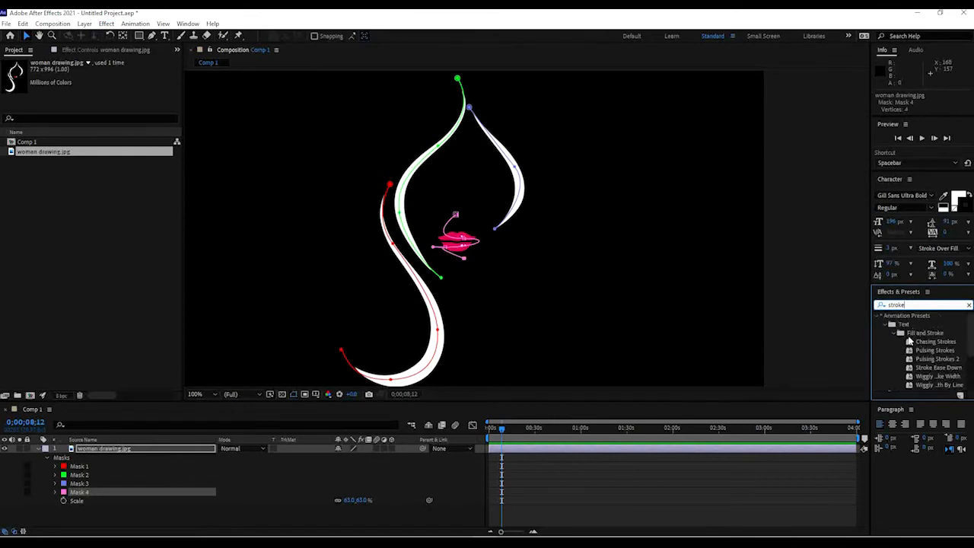
{"action": "scroll", "coordinate": [922, 335], "scroll_direction": "down", "scroll_amount": 3}
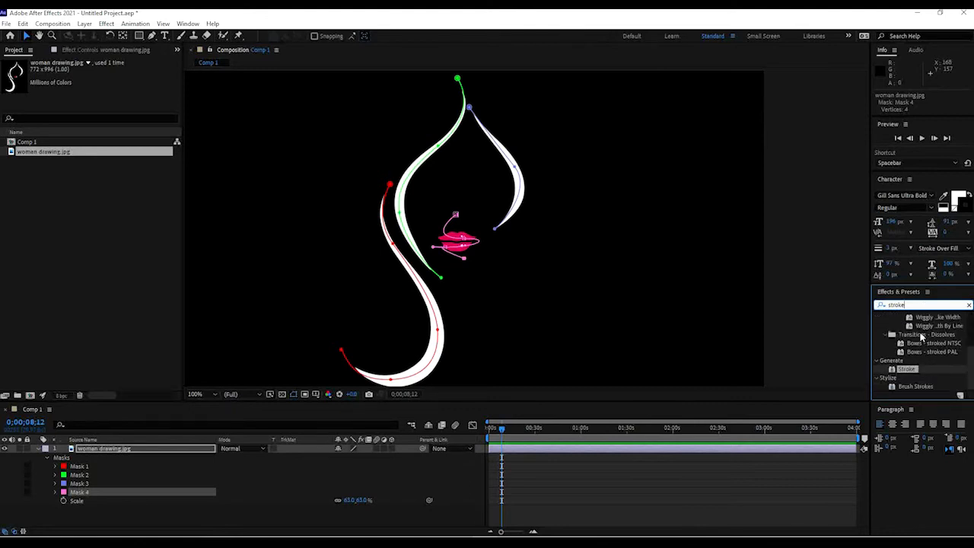
Apply the Stroke effect to the woman drawing layer and return the time indicator to the start of the timeline.
{"action": "mouse_move", "coordinate": [910, 371]}
{"action": "left_mouse_down"}
{"action": "mouse_move", "coordinate": [723, 426]}
{"action": "mouse_move", "coordinate": [524, 447]}
{"action": "mouse_move", "coordinate": [521, 456]}
{"action": "mouse_move", "coordinate": [540, 459]}
{"action": "mouse_move", "coordinate": [518, 450]}
{"action": "left_mouse_up"}
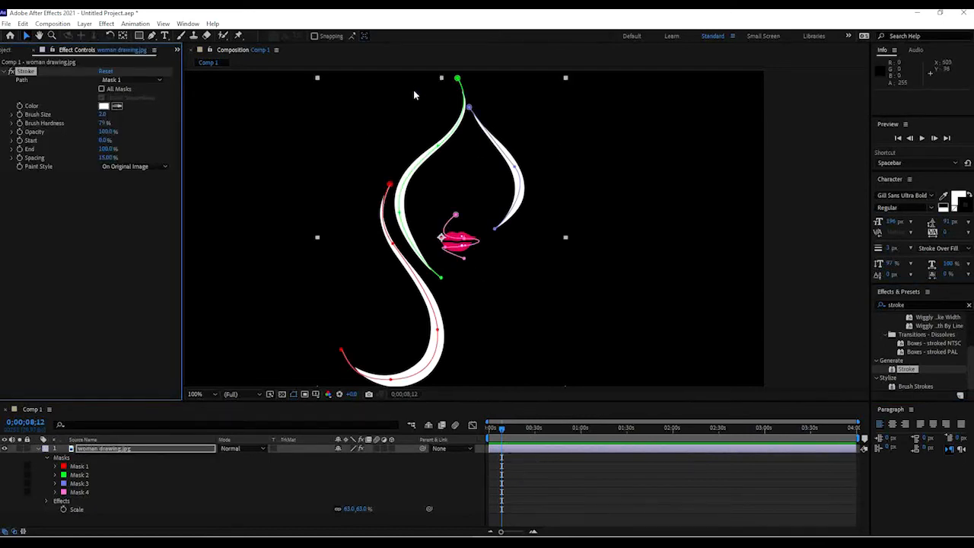
{"action": "scroll", "coordinate": [465, 169], "scroll_direction": "down", "scroll_amount": 1}
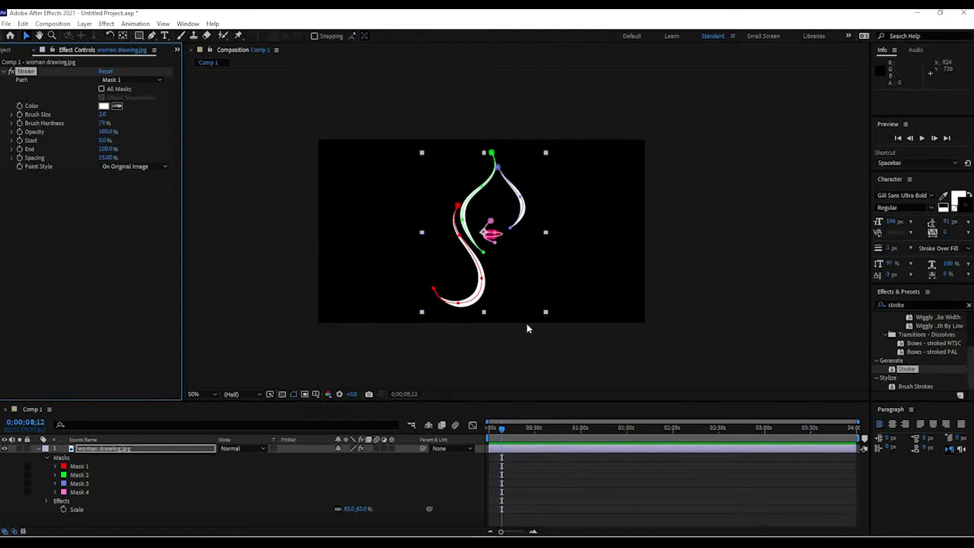
{"action": "left_click_drag", "start_coordinate": [500, 435], "coordinate": [488, 430]}
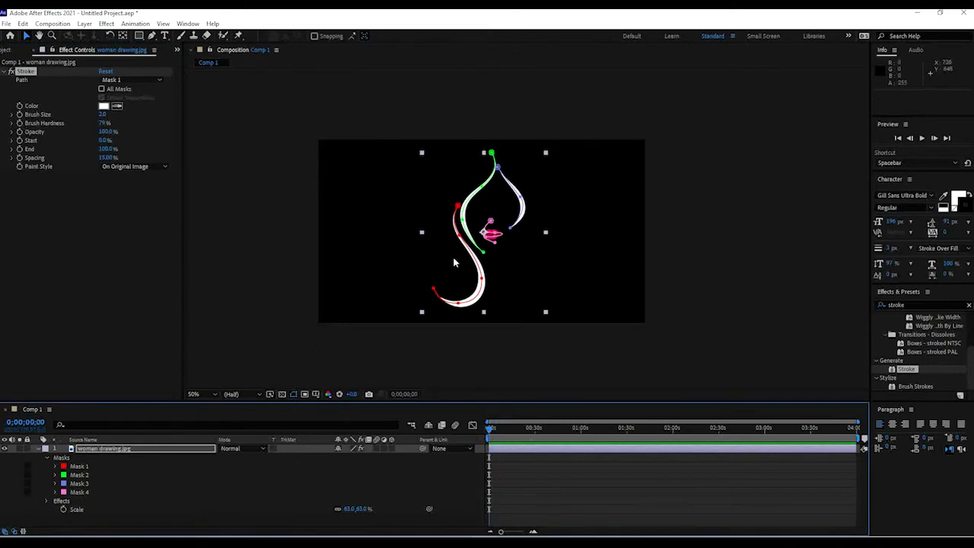
{"action": "key", "text": "period"}
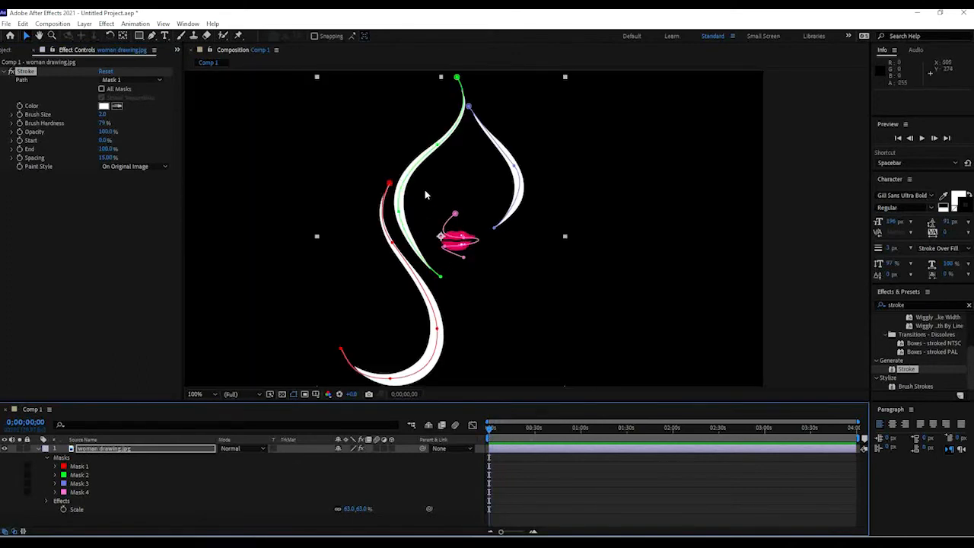
Set the Stroke effect's Paint Style to Reveal Original Image.
{"action": "left_click", "coordinate": [129, 167]}
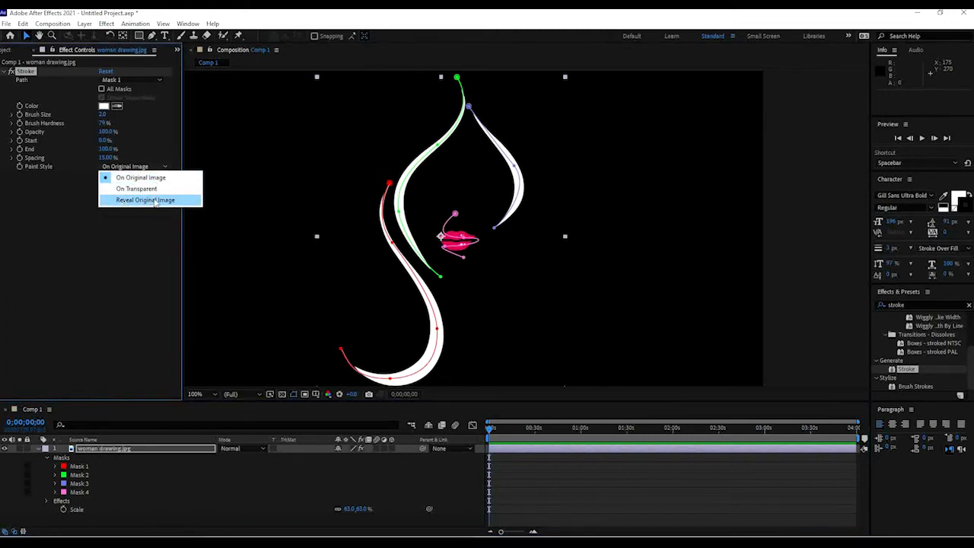
{"action": "left_click", "coordinate": [160, 200]}
{"action": "key", "text": "comma"}
{"action": "key", "text": "comma"}
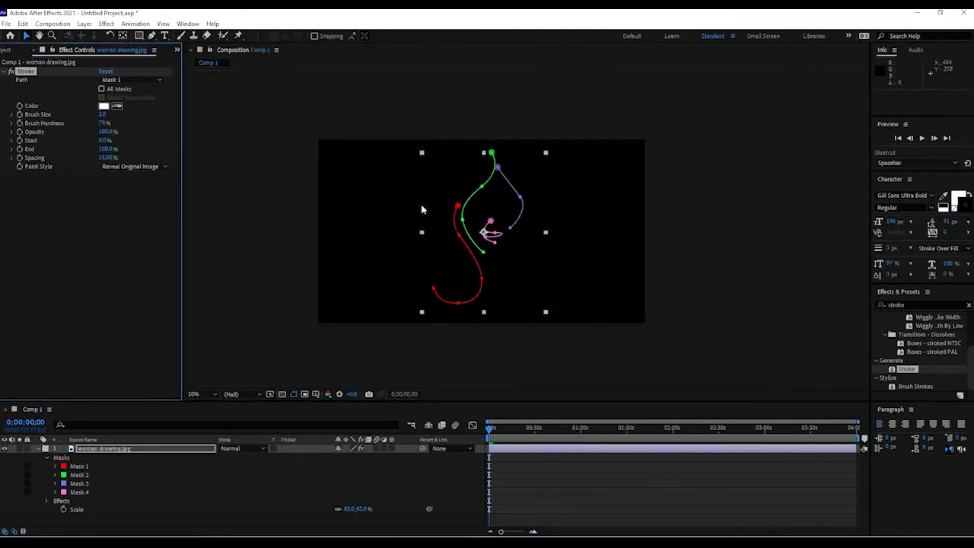
Set a keyframe for the Stroke End at the start of the timeline and set it to 0%.
{"action": "left_click", "coordinate": [267, 227]}
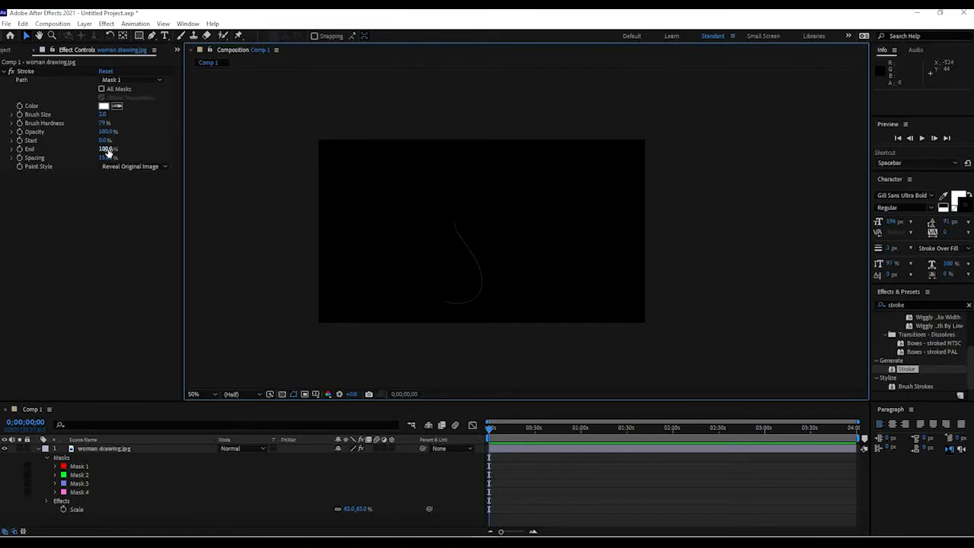
{"action": "left_click_drag", "start_coordinate": [107, 150], "coordinate": [19, 158]}
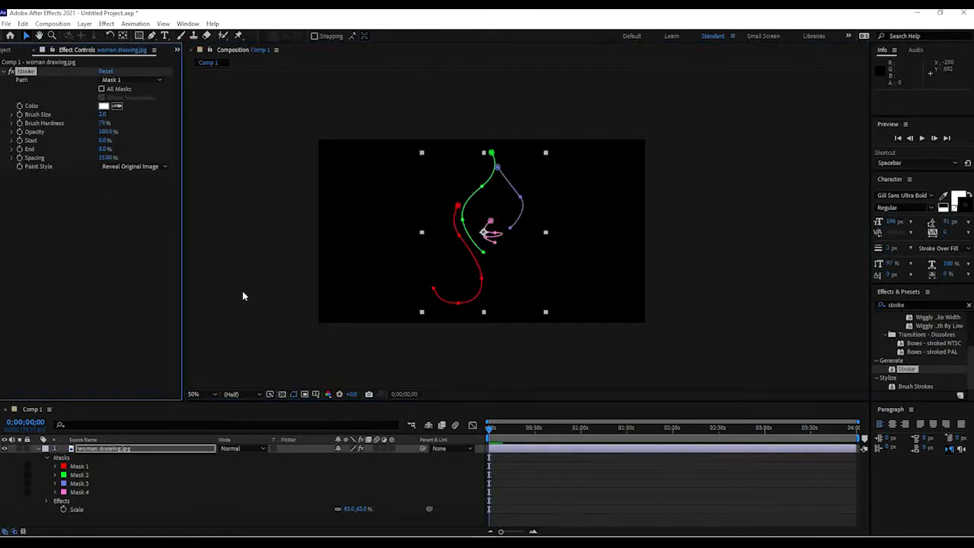
Move to 0;00;15;09 and set a Stroke End keyframe of 100%.
{"action": "left_click", "coordinate": [293, 252]}
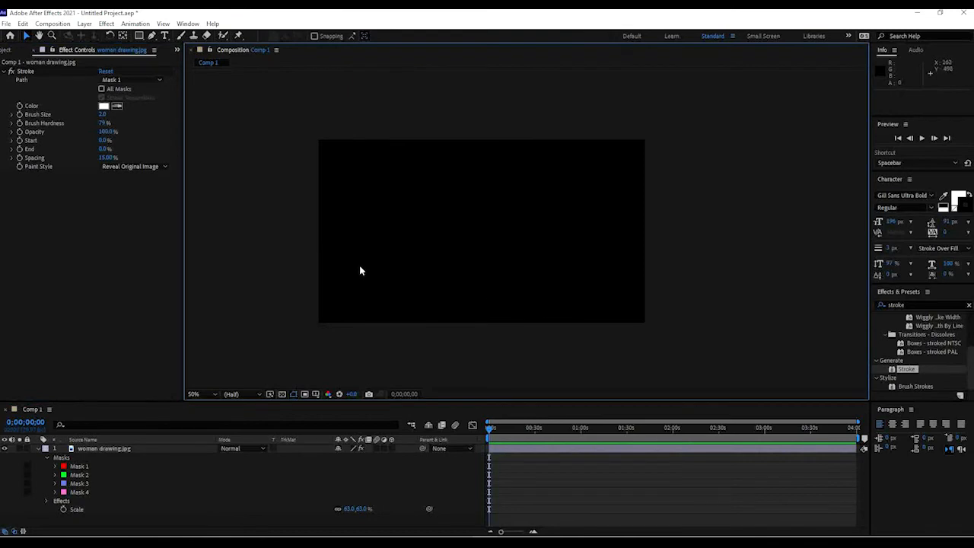
{"action": "scroll", "coordinate": [360, 273], "scroll_direction": "up", "scroll_amount": 2}
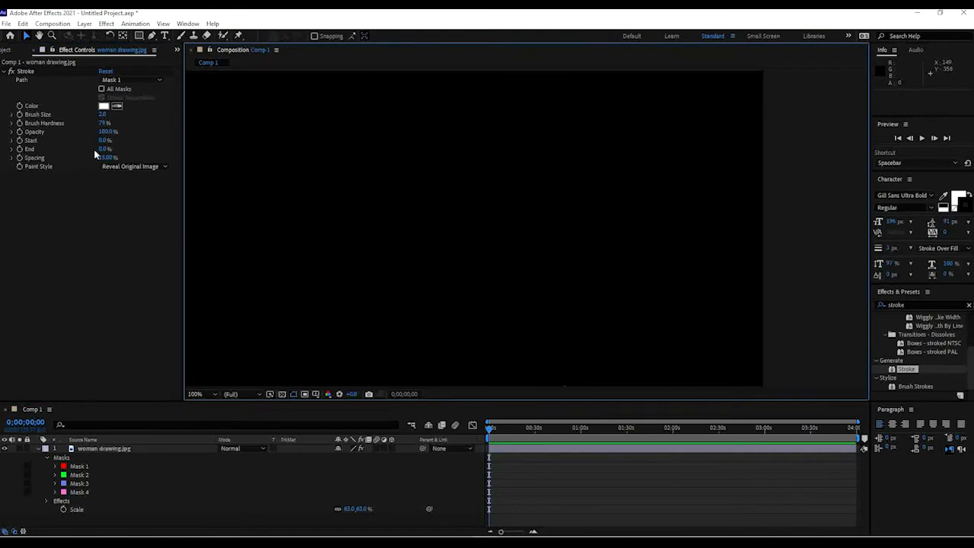
{"action": "scroll", "coordinate": [322, 204], "scroll_direction": "down", "scroll_amount": 2}
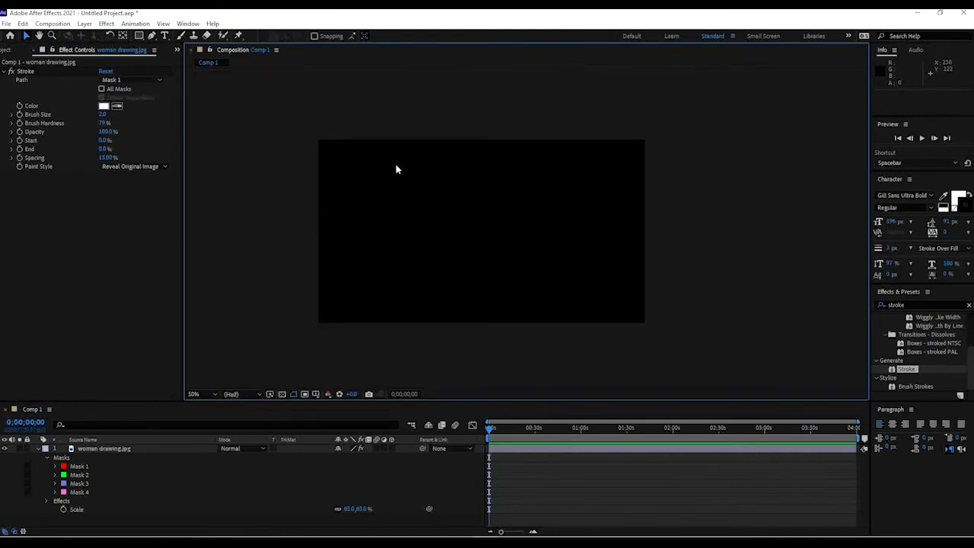
{"action": "mouse_move", "coordinate": [522, 430]}
{"action": "left_mouse_down"}
{"action": "mouse_move", "coordinate": [539, 432]}
{"action": "mouse_move", "coordinate": [502, 434]}
{"action": "mouse_move", "coordinate": [512, 429]}
{"action": "left_mouse_up"}
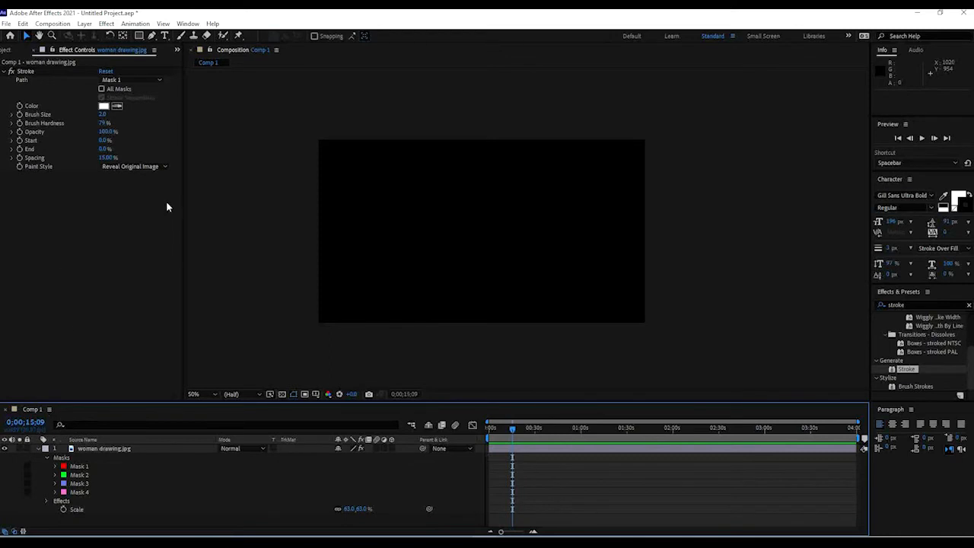
{"action": "left_click", "coordinate": [31, 159]}
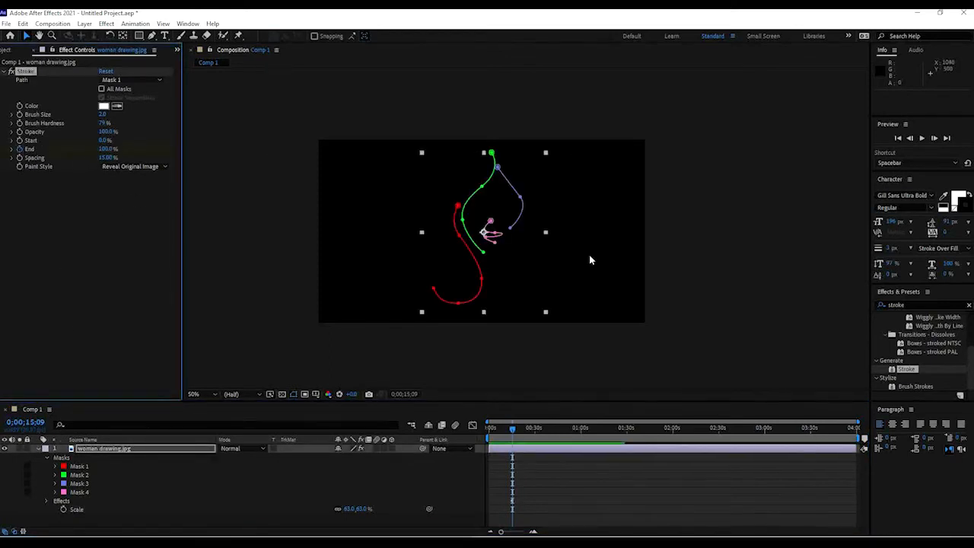
Enable All Masks and Stroke Sequentially in the Stroke effect so every mask path is drawn.
{"action": "left_click", "coordinate": [366, 377]}
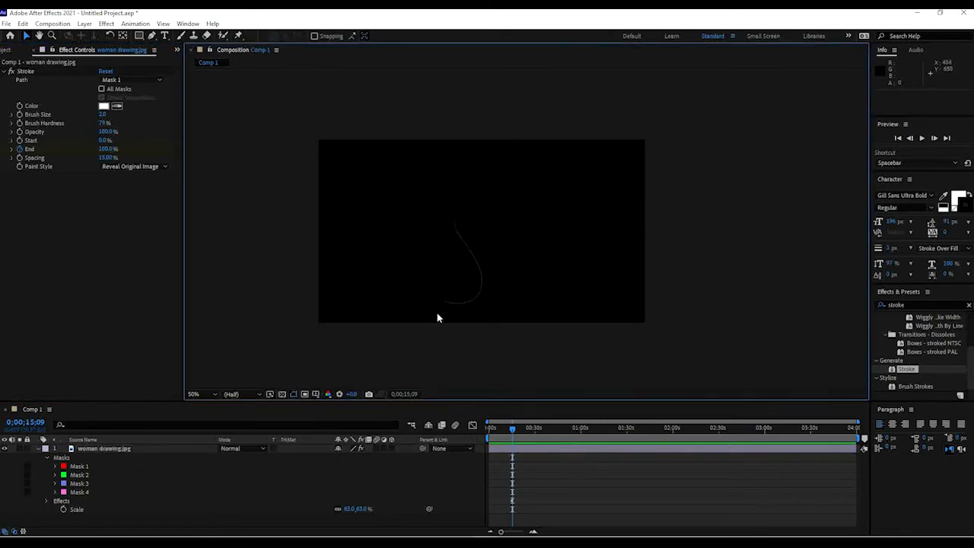
{"action": "left_click", "coordinate": [100, 88]}
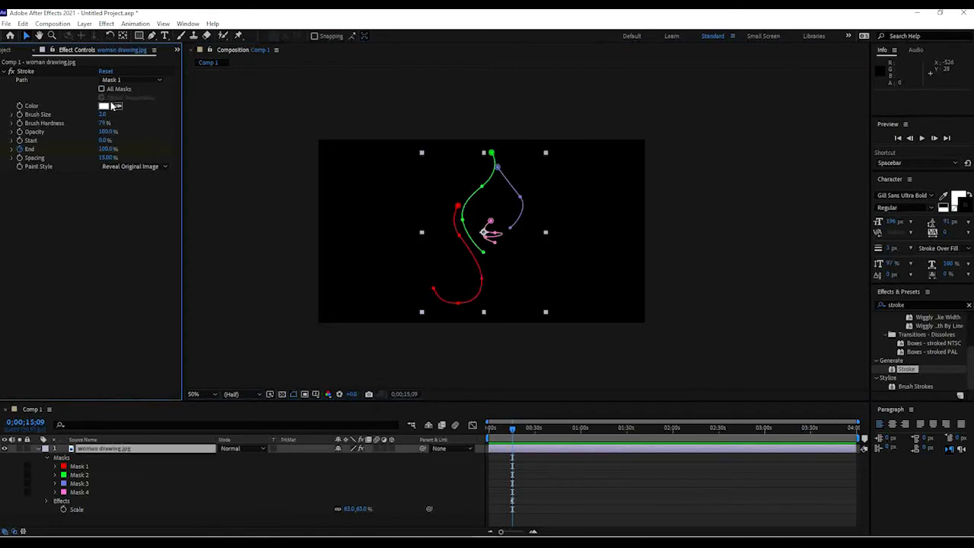
{"action": "left_click", "coordinate": [257, 366]}
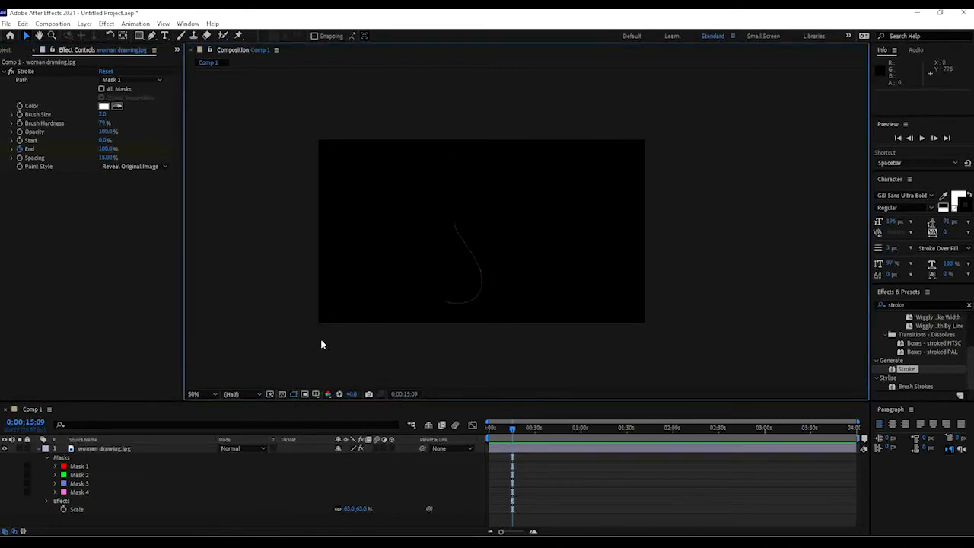
{"action": "left_click", "coordinate": [102, 89]}
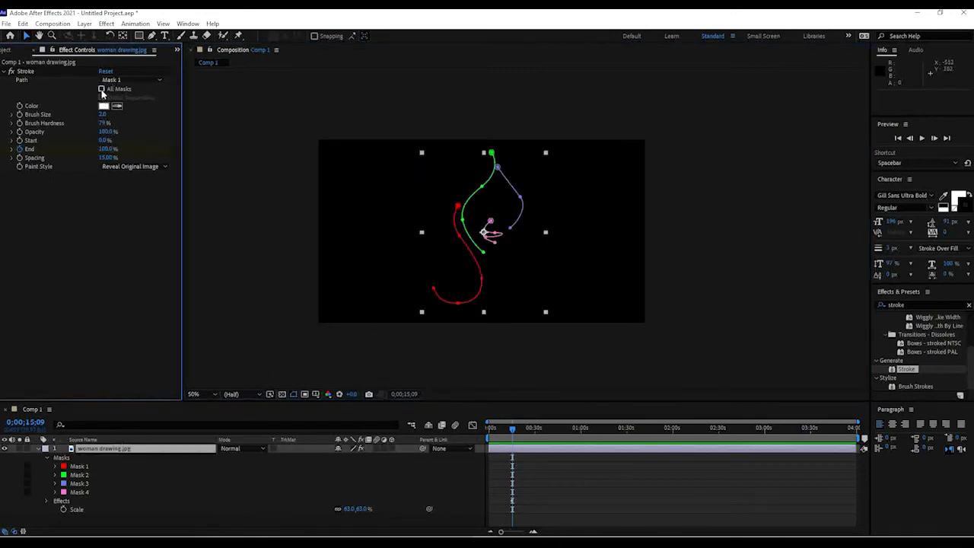
{"action": "left_click", "coordinate": [305, 297]}
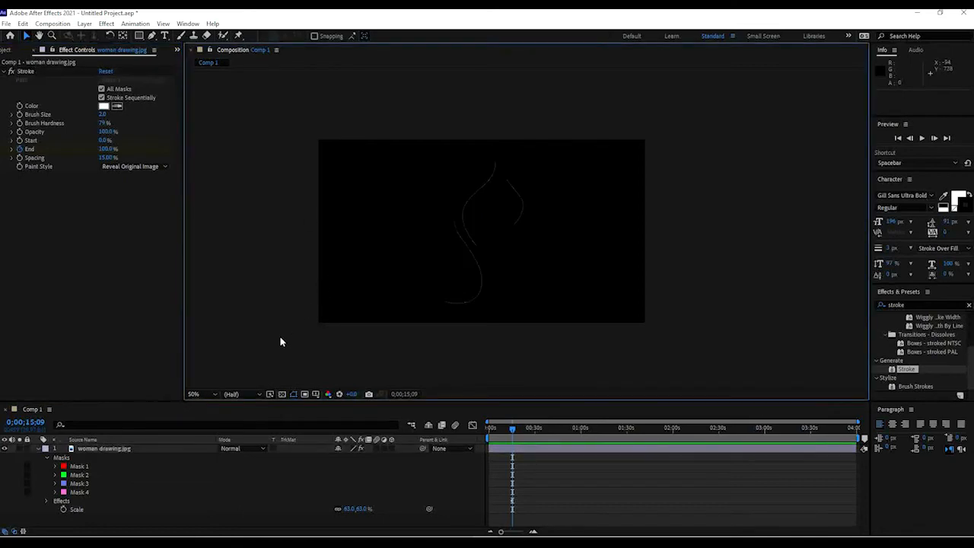
{"action": "scroll", "coordinate": [509, 234], "scroll_direction": "up", "scroll_amount": 2}
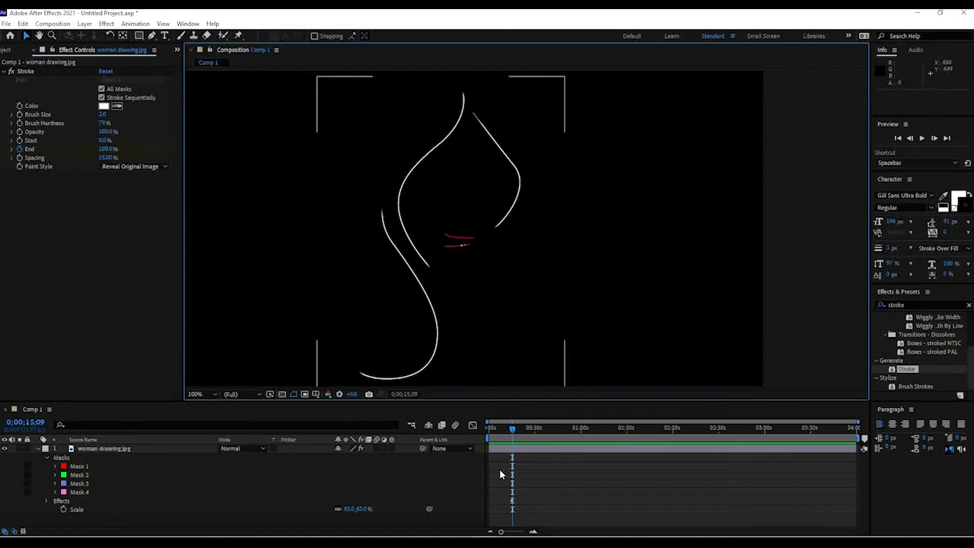
Move to 0;00;01;00 and set the Stroke End to 0%.
{"action": "left_click_drag", "start_coordinate": [517, 433], "coordinate": [491, 430]}
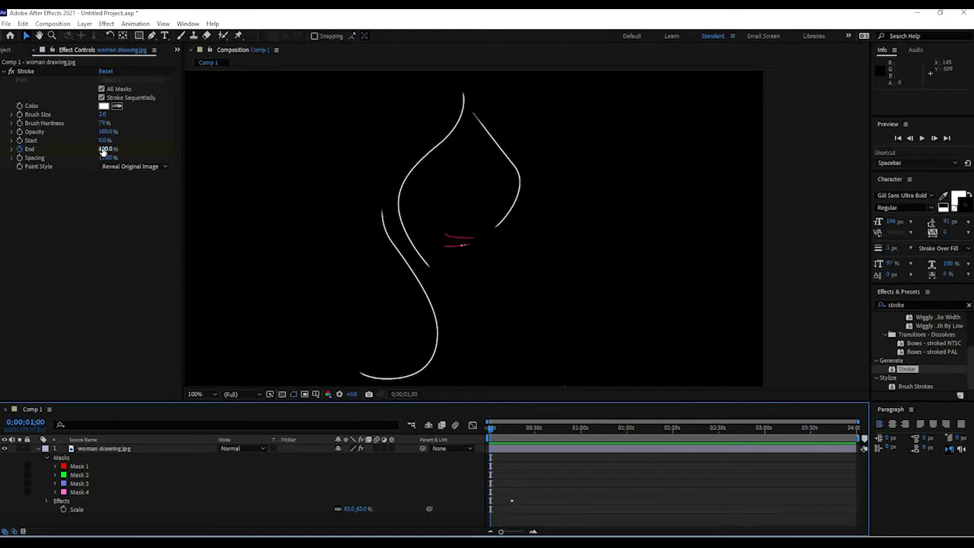
{"action": "type", "text": "0"}
{"action": "key", "text": "Return"}
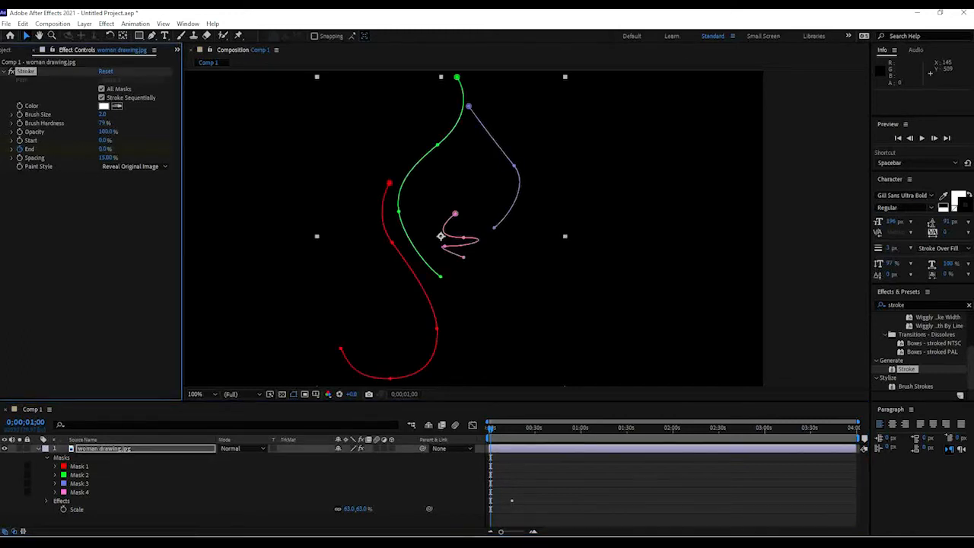
Move to 0;00;10;18 and increase the Stroke Brush Size to 28.2.
{"action": "scroll", "coordinate": [372, 222], "scroll_direction": "down", "scroll_amount": 1}
{"action": "left_click", "coordinate": [286, 219]}
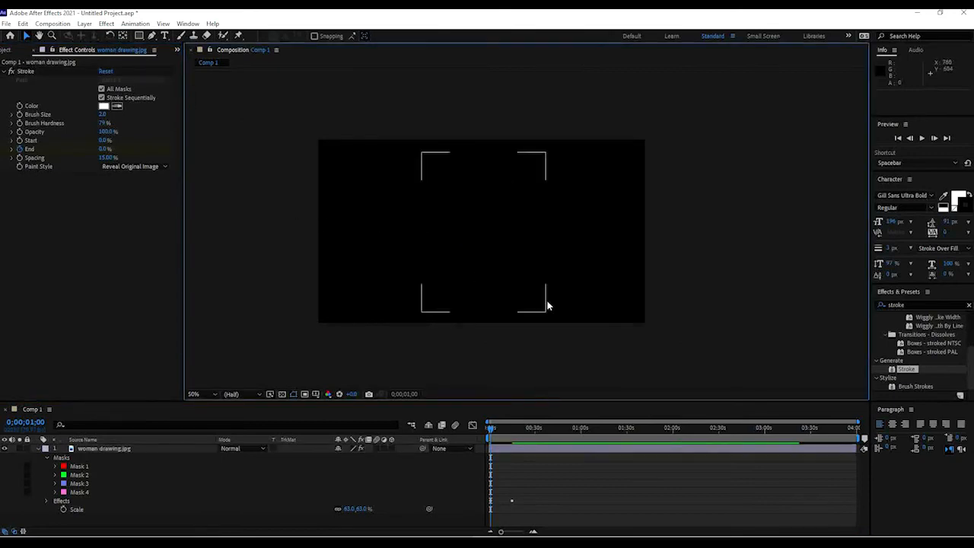
{"action": "scroll", "coordinate": [548, 306], "scroll_direction": "up", "scroll_amount": 1}
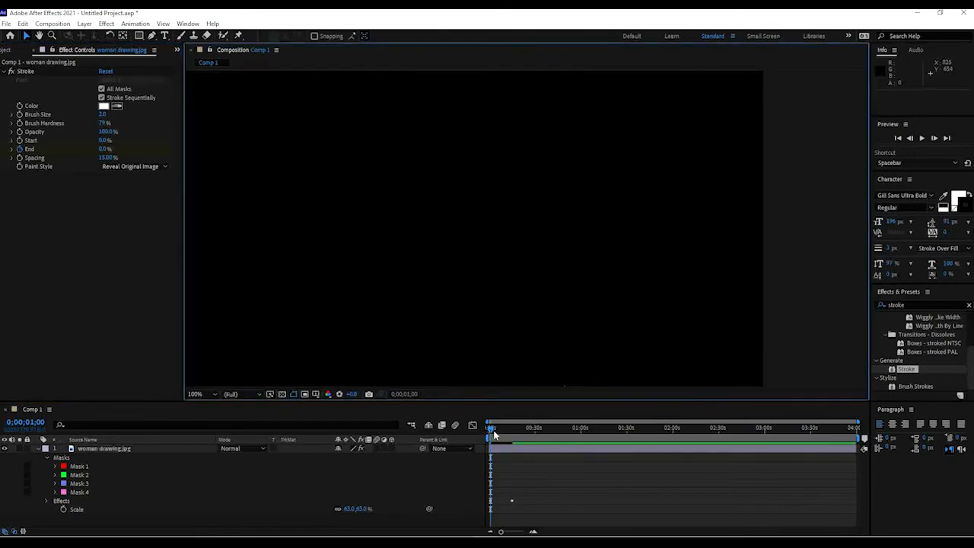
{"action": "mouse_move", "coordinate": [493, 432]}
{"action": "left_mouse_down"}
{"action": "mouse_move", "coordinate": [528, 431]}
{"action": "mouse_move", "coordinate": [484, 430]}
{"action": "mouse_move", "coordinate": [519, 430]}
{"action": "left_mouse_up"}
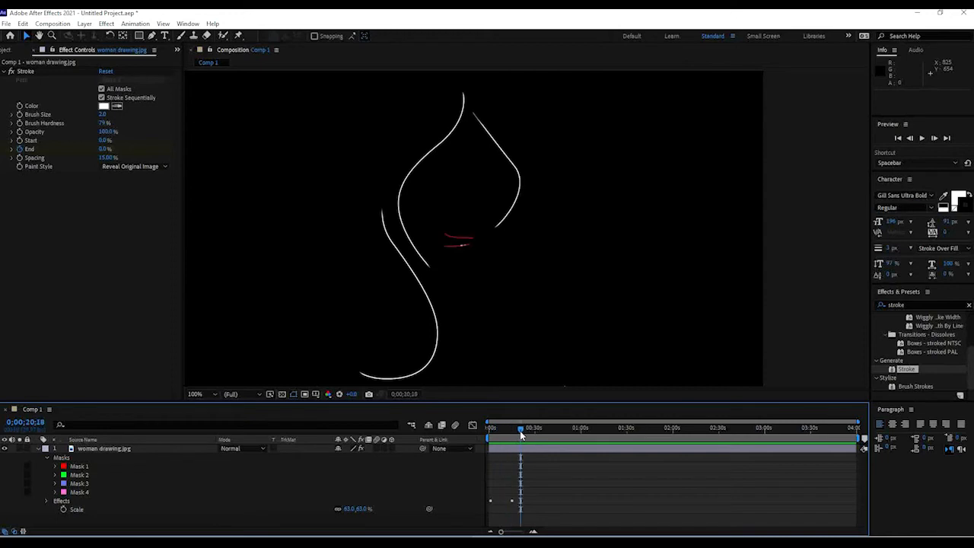
{"action": "left_click", "coordinate": [500, 448]}
{"action": "left_click_drag", "start_coordinate": [101, 114], "coordinate": [231, 118]}
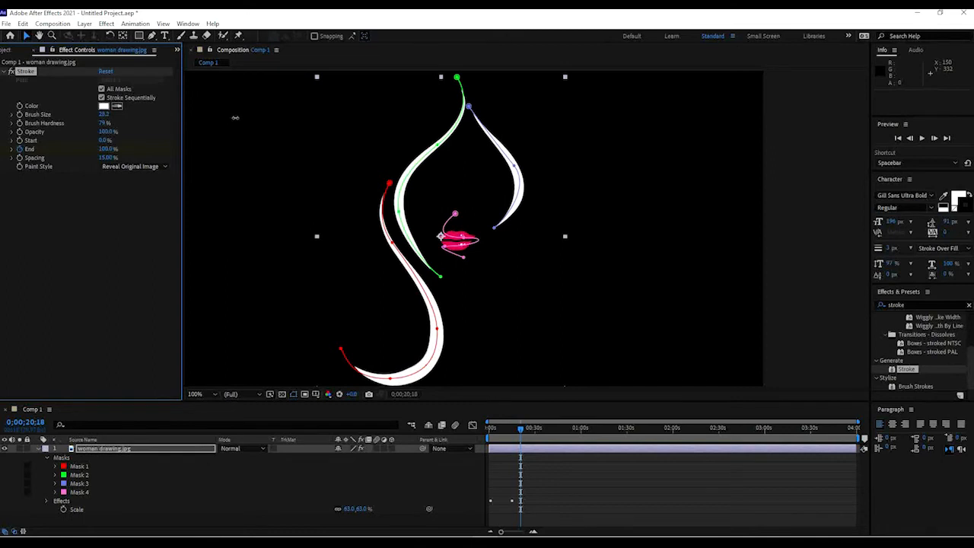
Scrub the timeline to preview how the thicker stroke reveals the hair lines.
{"action": "left_click", "coordinate": [802, 179]}
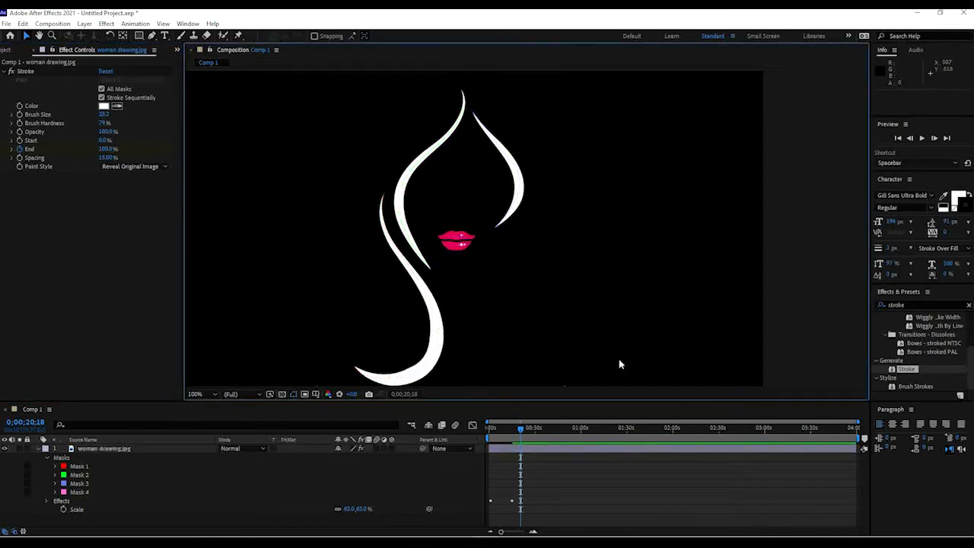
{"action": "mouse_move", "coordinate": [520, 429]}
{"action": "left_mouse_down"}
{"action": "mouse_move", "coordinate": [484, 429]}
{"action": "mouse_move", "coordinate": [497, 429]}
{"action": "left_mouse_up"}
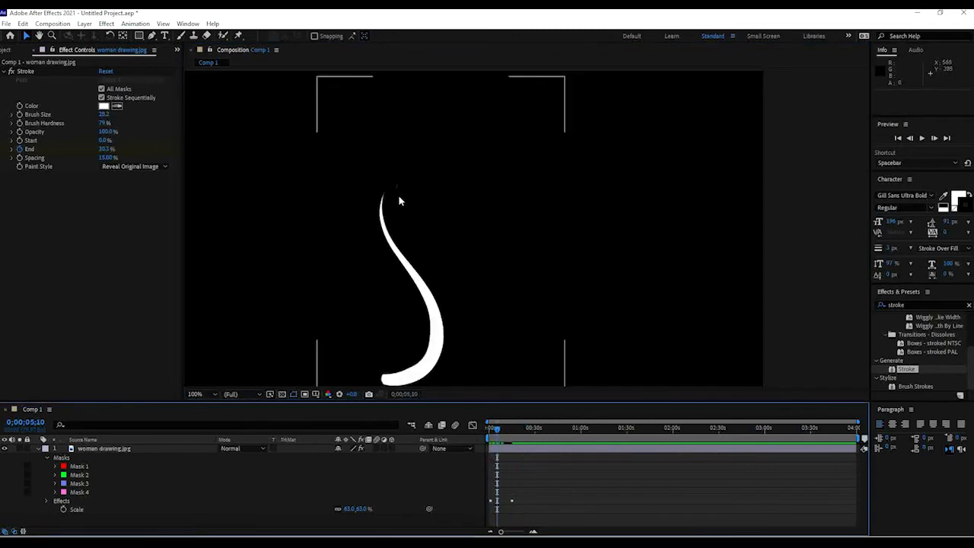
{"action": "key", "text": "period"}
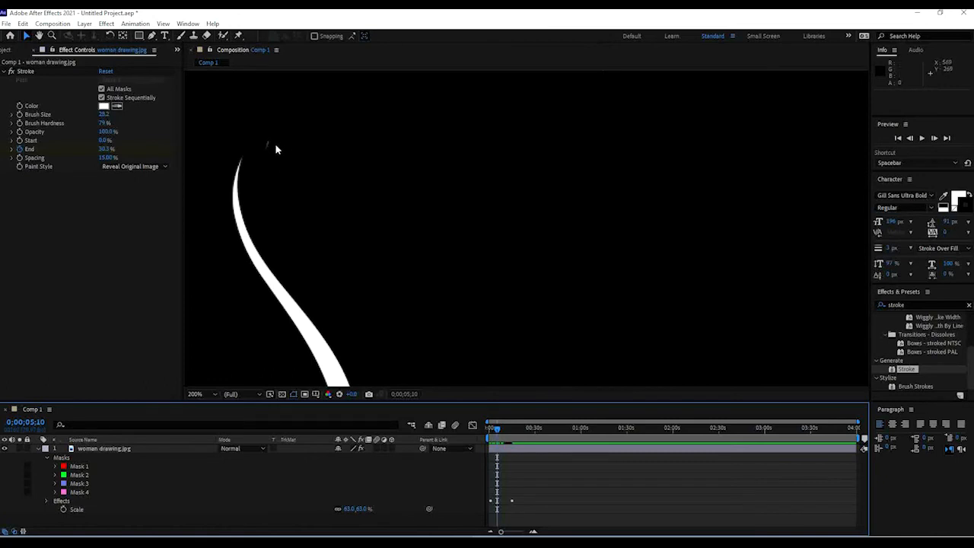
{"action": "key", "text": "comma"}
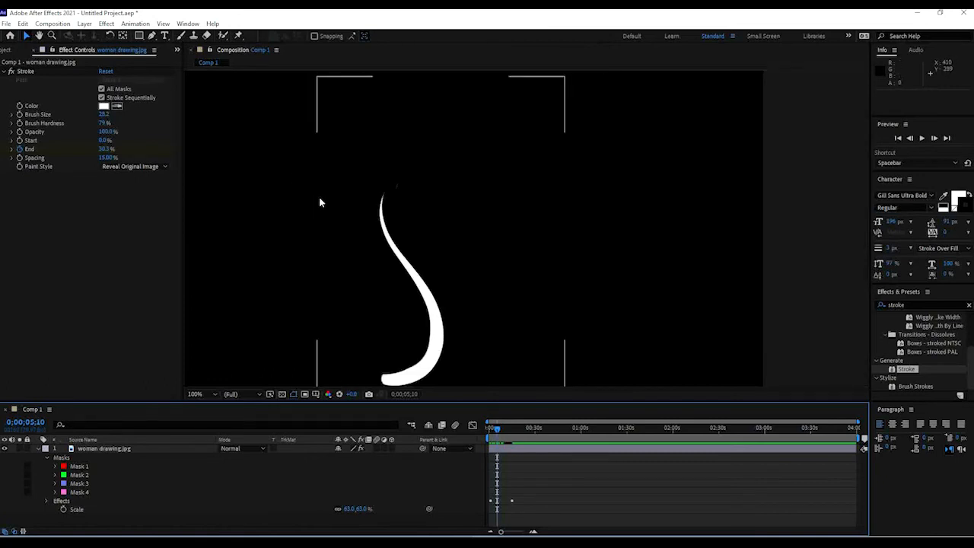
{"action": "mouse_move", "coordinate": [497, 432]}
{"action": "left_mouse_down"}
{"action": "mouse_move", "coordinate": [490, 427]}
{"action": "mouse_move", "coordinate": [503, 428]}
{"action": "left_mouse_up"}
{"action": "scroll", "coordinate": [513, 266], "scroll_direction": "down", "scroll_amount": 1}
{"action": "scroll", "coordinate": [515, 266], "scroll_direction": "up", "scroll_amount": 1}
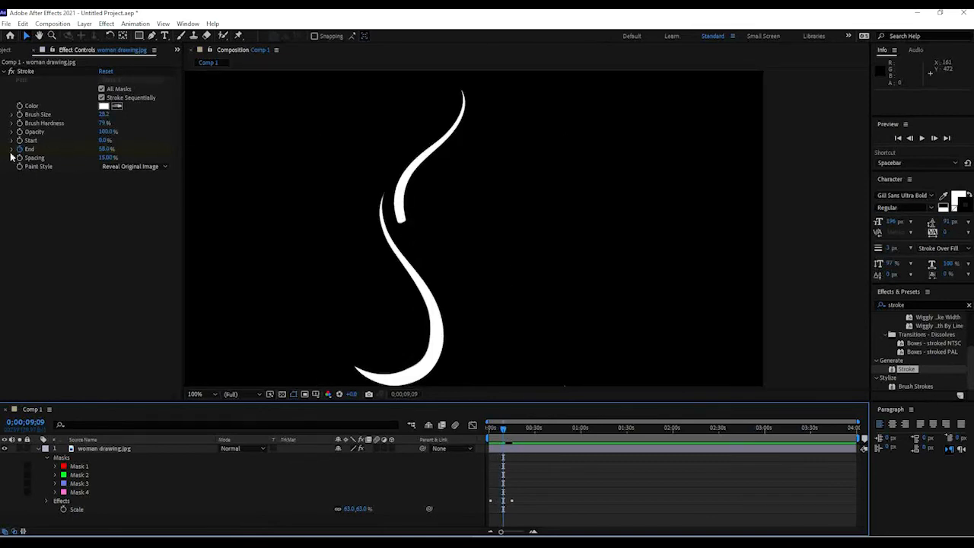
Keyframe the Brush Size and set it to 15.1 at the start of the timeline.
{"action": "left_click", "coordinate": [19, 115]}
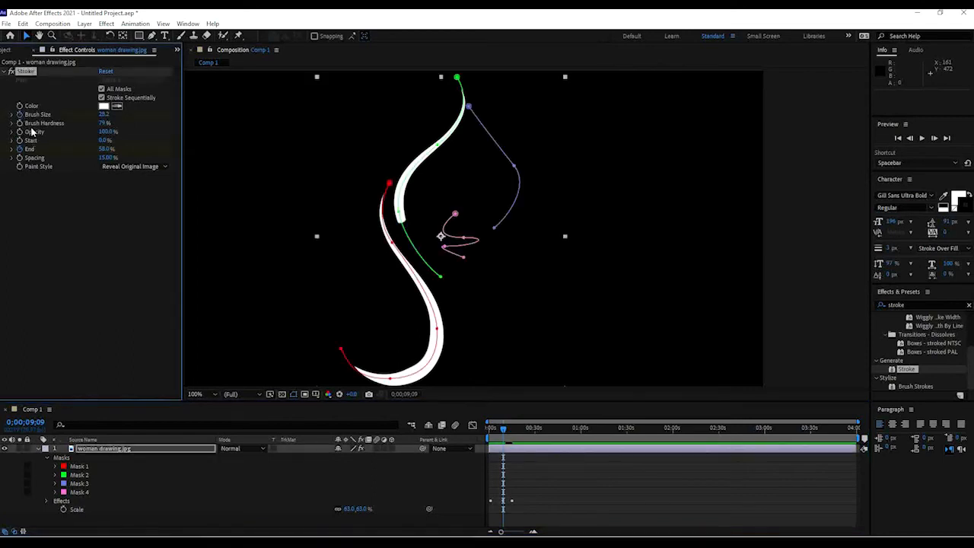
{"action": "left_click_drag", "start_coordinate": [502, 429], "coordinate": [491, 429]}
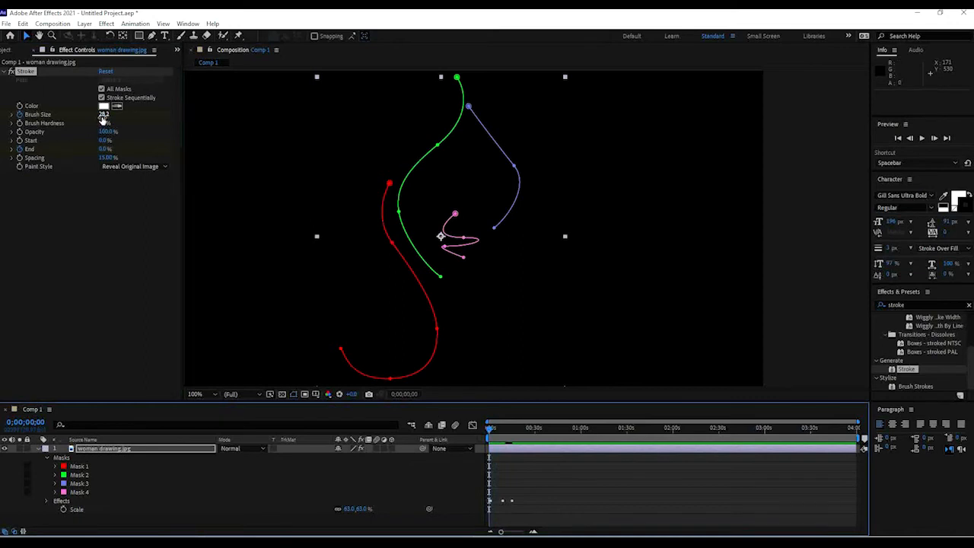
{"action": "left_click", "coordinate": [98, 115]}
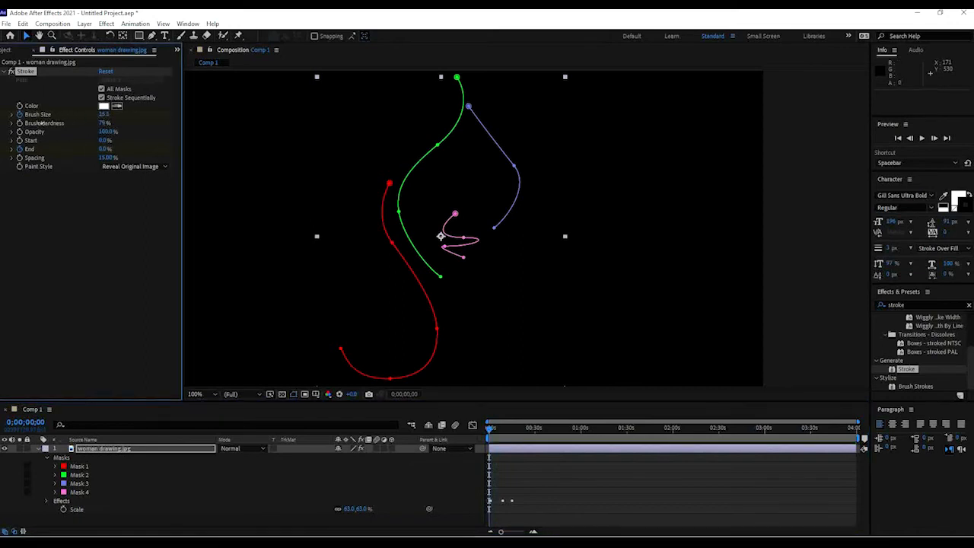
{"action": "left_click", "coordinate": [769, 203]}
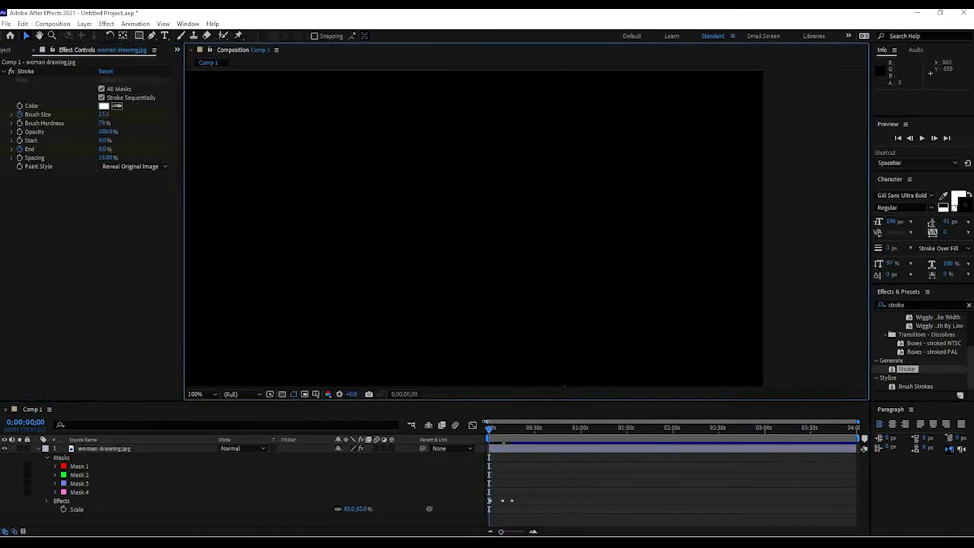
Return to the start and play back the write-on animation.
{"action": "left_click_drag", "start_coordinate": [492, 432], "coordinate": [494, 430]}
{"action": "left_click_drag", "start_coordinate": [492, 430], "coordinate": [487, 427]}
{"action": "scroll", "coordinate": [545, 260], "scroll_direction": "down", "scroll_amount": 4}
{"action": "scroll", "coordinate": [551, 260], "scroll_direction": "up", "scroll_amount": 2}
{"action": "left_click", "coordinate": [492, 423]}
{"action": "key", "text": "space"}
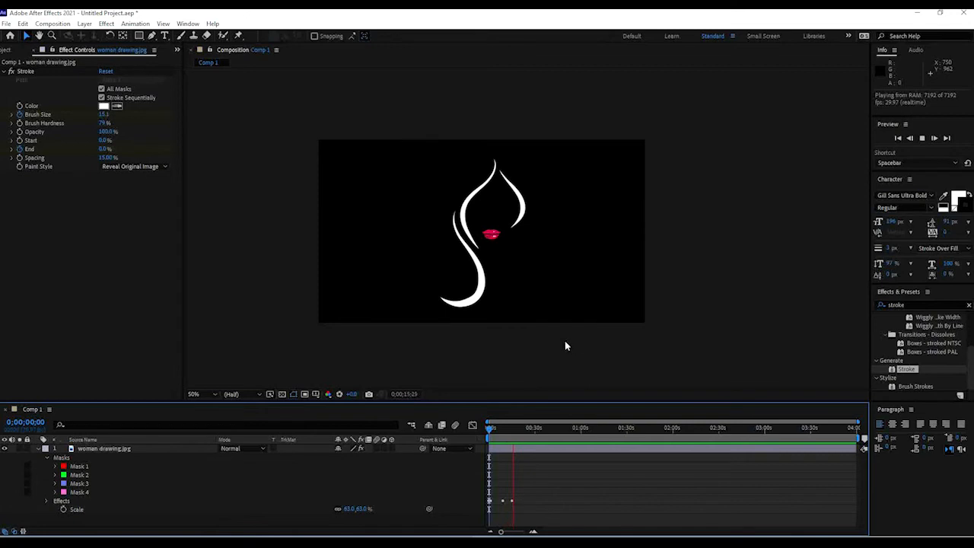
Reveal the layer's keyframed Brush Size and End properties and move their final keyframes to about 3 and 4 seconds.
{"action": "key", "text": "space"}
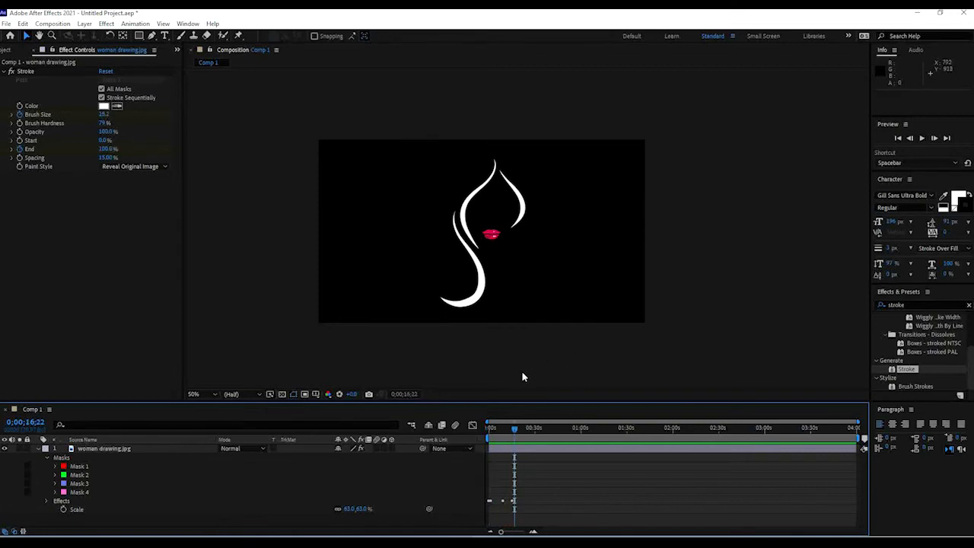
{"action": "left_click", "coordinate": [537, 447]}
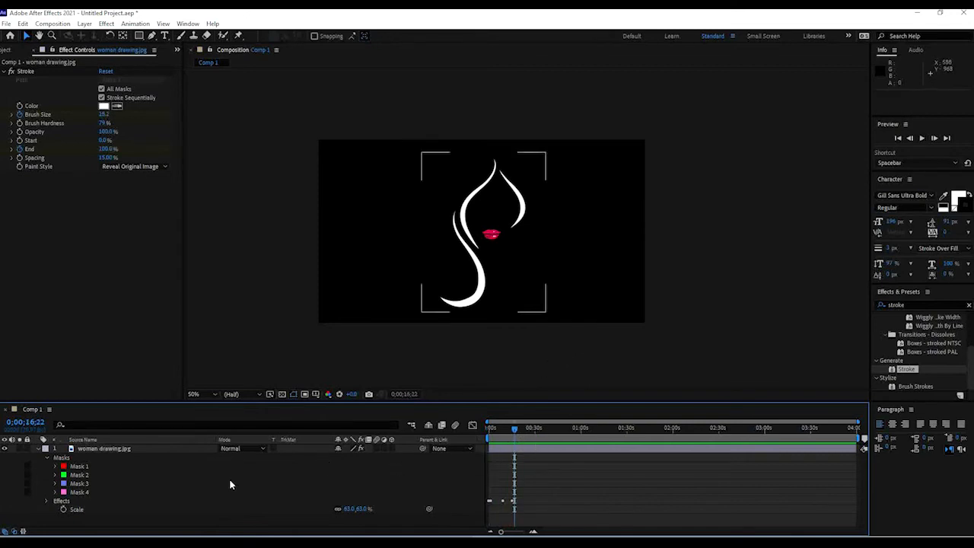
{"action": "left_click", "coordinate": [541, 447]}
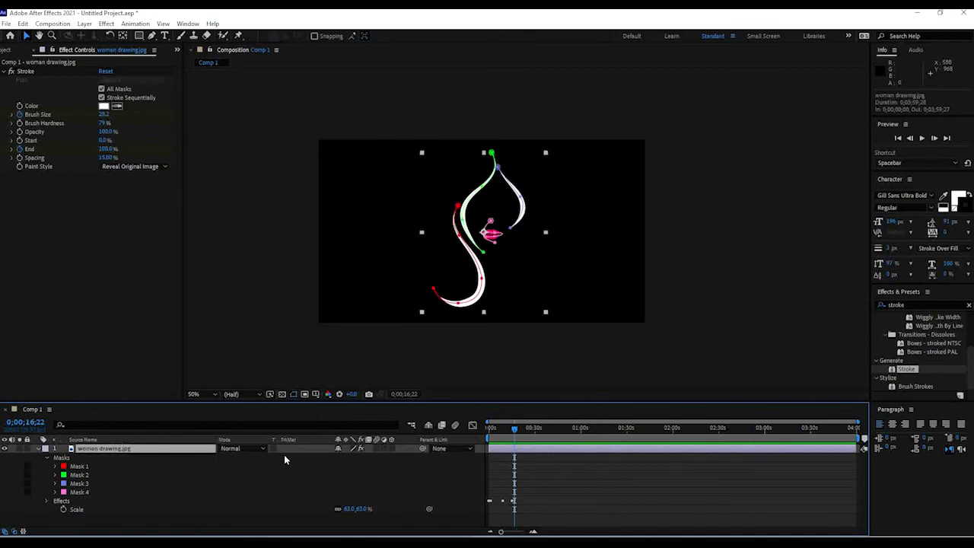
{"action": "key", "text": "u"}
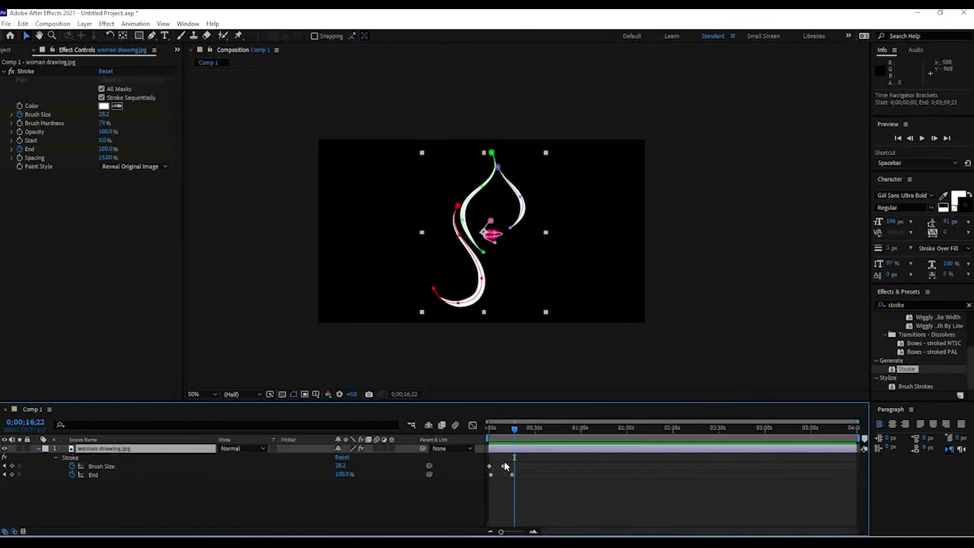
{"action": "left_click_drag", "start_coordinate": [522, 432], "coordinate": [494, 432]}
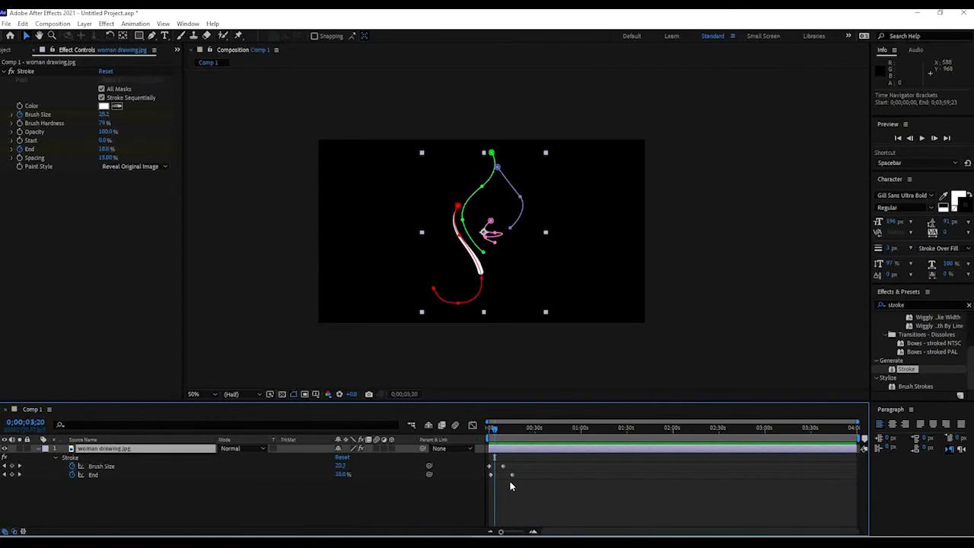
{"action": "scroll", "coordinate": [514, 480], "scroll_direction": "up", "scroll_amount": 4}
{"action": "left_click_drag", "start_coordinate": [566, 532], "coordinate": [549, 533]}
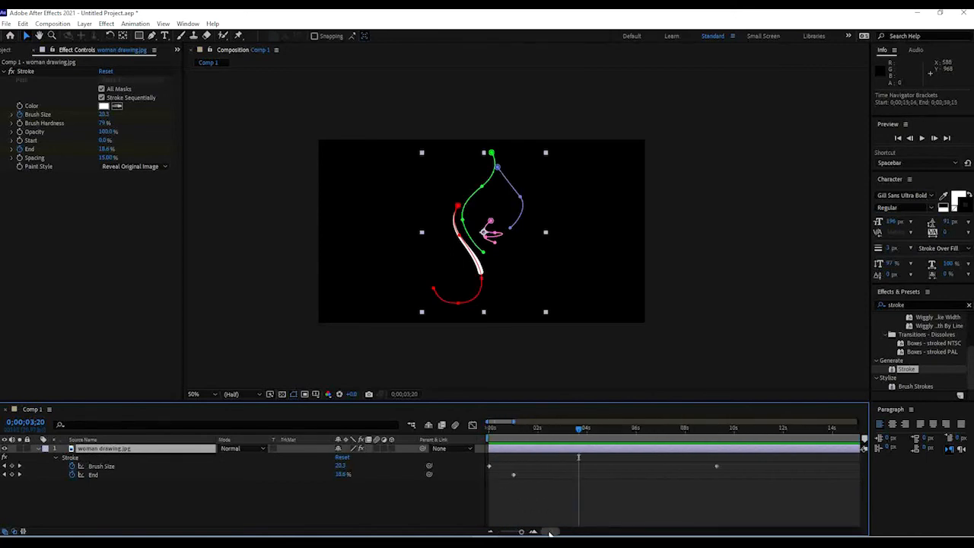
{"action": "scroll", "coordinate": [605, 483], "scroll_direction": "down", "scroll_amount": 2}
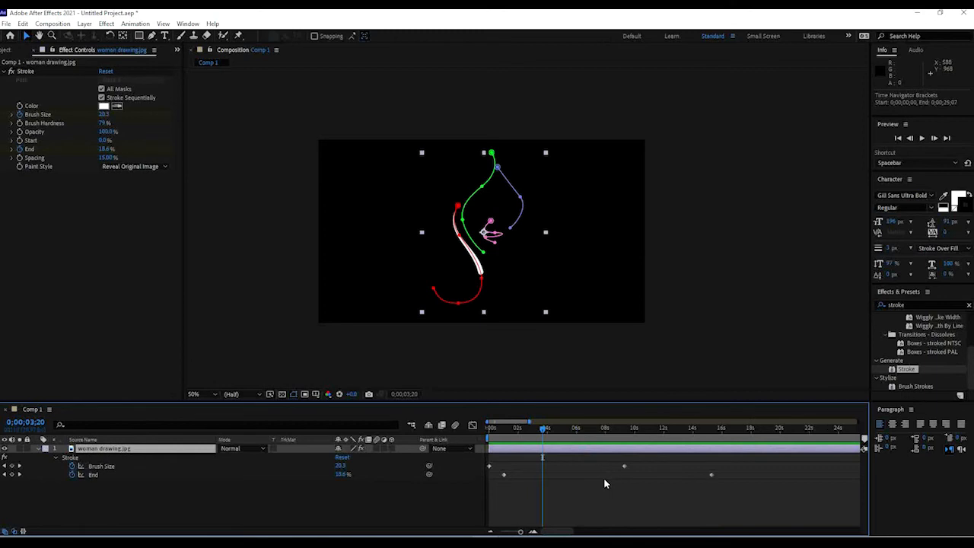
{"action": "left_click", "coordinate": [99, 475]}
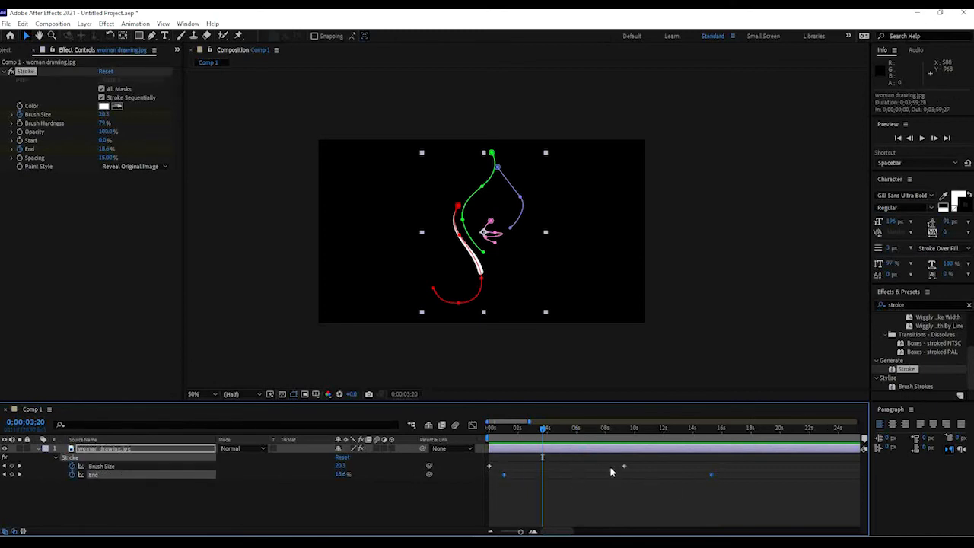
{"action": "left_click", "coordinate": [508, 491]}
{"action": "mouse_move", "coordinate": [489, 466]}
{"action": "left_mouse_down"}
{"action": "mouse_move", "coordinate": [502, 474]}
{"action": "mouse_move", "coordinate": [492, 475]}
{"action": "left_mouse_up"}
{"action": "left_click", "coordinate": [714, 479]}
{"action": "left_click", "coordinate": [711, 475]}
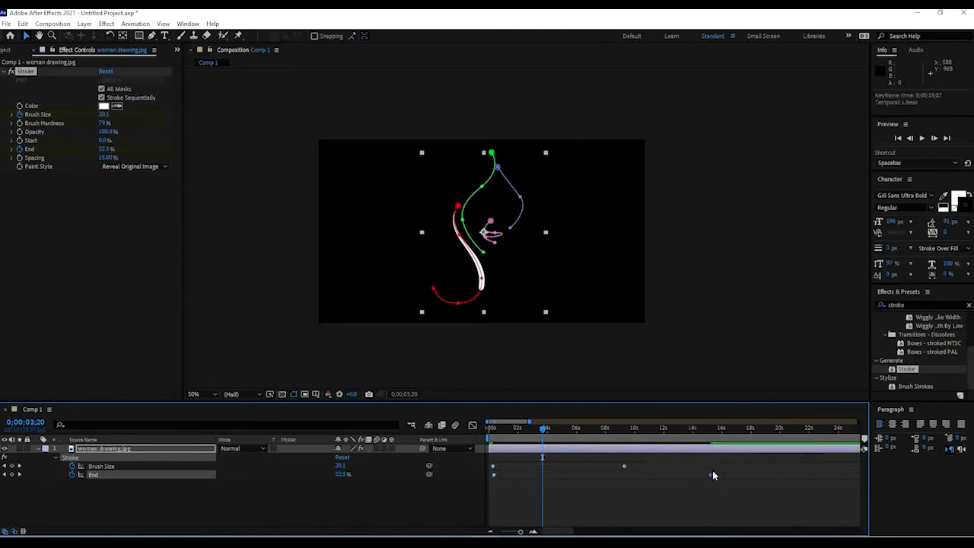
{"action": "left_click_drag", "start_coordinate": [711, 475], "coordinate": [544, 474]}
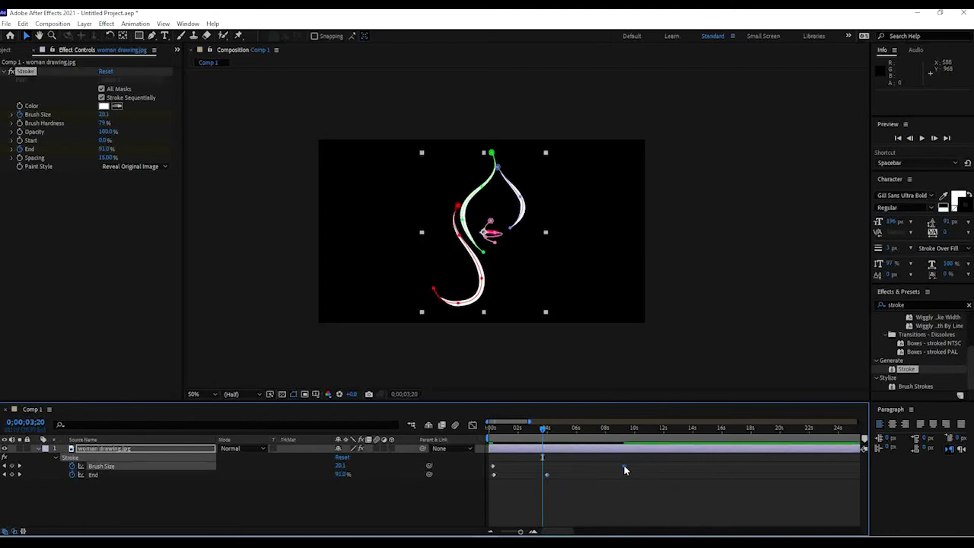
{"action": "mouse_move", "coordinate": [625, 465]}
{"action": "left_mouse_down"}
{"action": "mouse_move", "coordinate": [547, 465]}
{"action": "mouse_move", "coordinate": [531, 476]}
{"action": "left_mouse_up"}
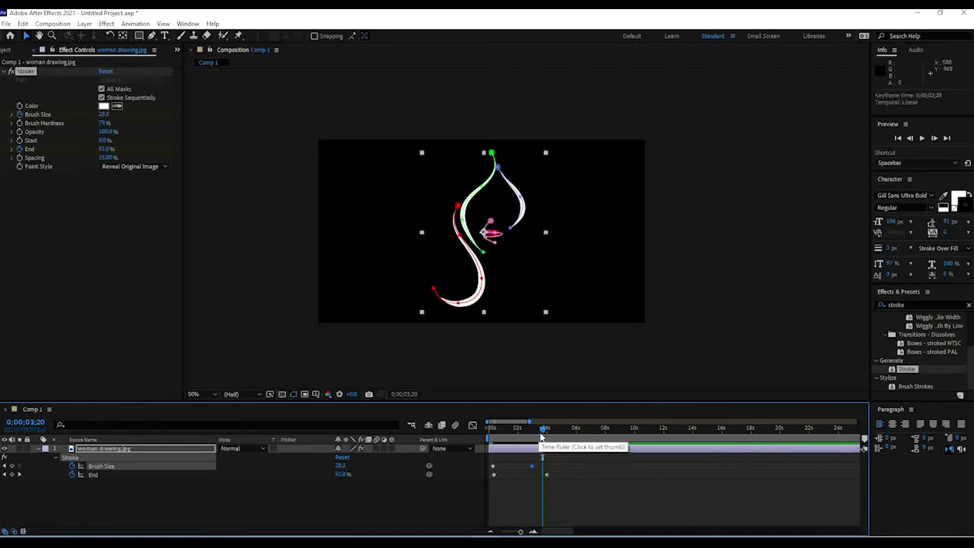
Preview the shortened write-on animation from the start at full and half magnification.
{"action": "left_click_drag", "start_coordinate": [542, 431], "coordinate": [491, 426]}
{"action": "left_click", "coordinate": [448, 347]}
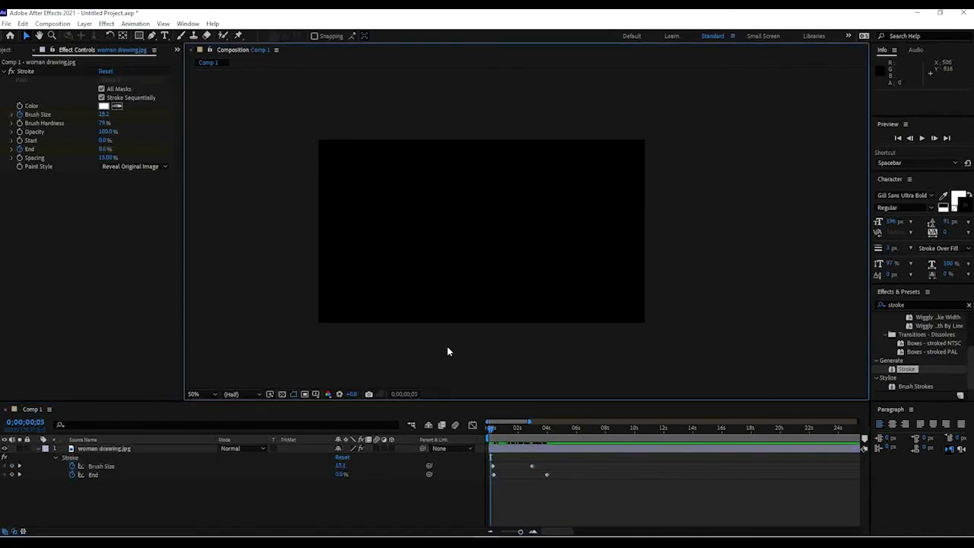
{"action": "scroll", "coordinate": [496, 261], "scroll_direction": "up", "scroll_amount": 2}
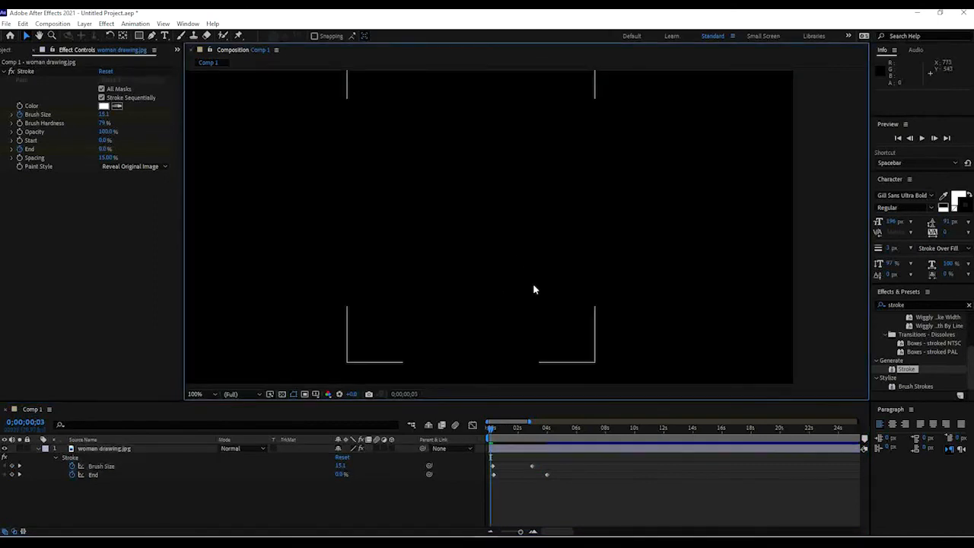
{"action": "key", "text": "space"}
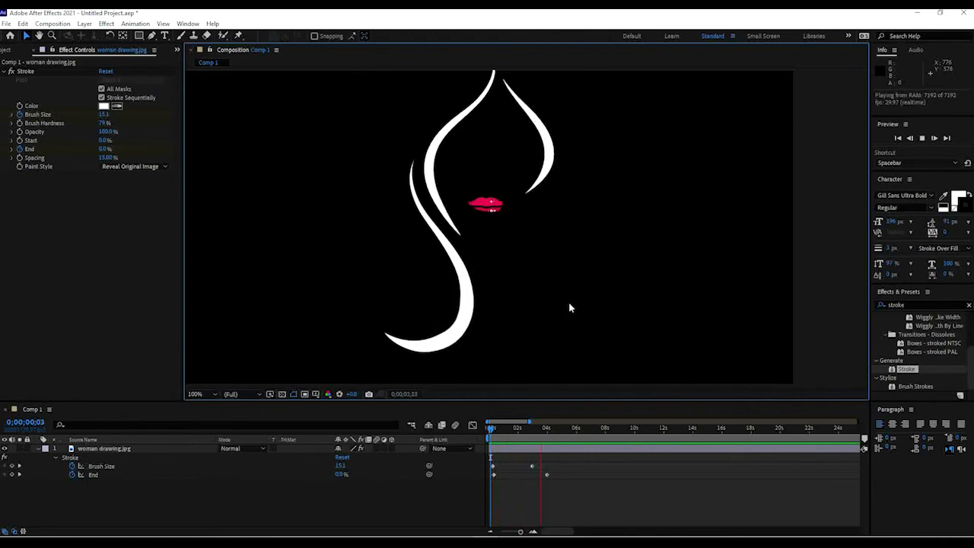
{"action": "key", "text": "space"}
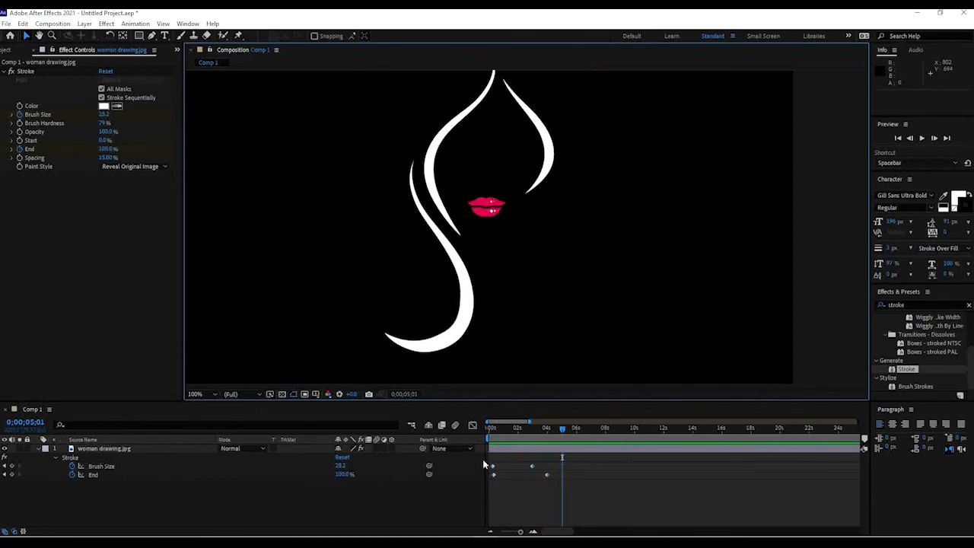
{"action": "mouse_move", "coordinate": [505, 430]}
{"action": "left_mouse_down"}
{"action": "mouse_move", "coordinate": [494, 435]}
{"action": "mouse_move", "coordinate": [555, 439]}
{"action": "mouse_move", "coordinate": [494, 441]}
{"action": "mouse_move", "coordinate": [487, 447]}
{"action": "mouse_move", "coordinate": [548, 449]}
{"action": "mouse_move", "coordinate": [484, 455]}
{"action": "mouse_move", "coordinate": [555, 455]}
{"action": "mouse_move", "coordinate": [485, 454]}
{"action": "mouse_move", "coordinate": [544, 444]}
{"action": "mouse_move", "coordinate": [494, 446]}
{"action": "mouse_move", "coordinate": [489, 430]}
{"action": "mouse_move", "coordinate": [518, 416]}
{"action": "mouse_move", "coordinate": [557, 418]}
{"action": "mouse_move", "coordinate": [478, 419]}
{"action": "mouse_move", "coordinate": [545, 427]}
{"action": "left_mouse_up"}
{"action": "scroll", "coordinate": [502, 271], "scroll_direction": "down", "scroll_amount": 2}
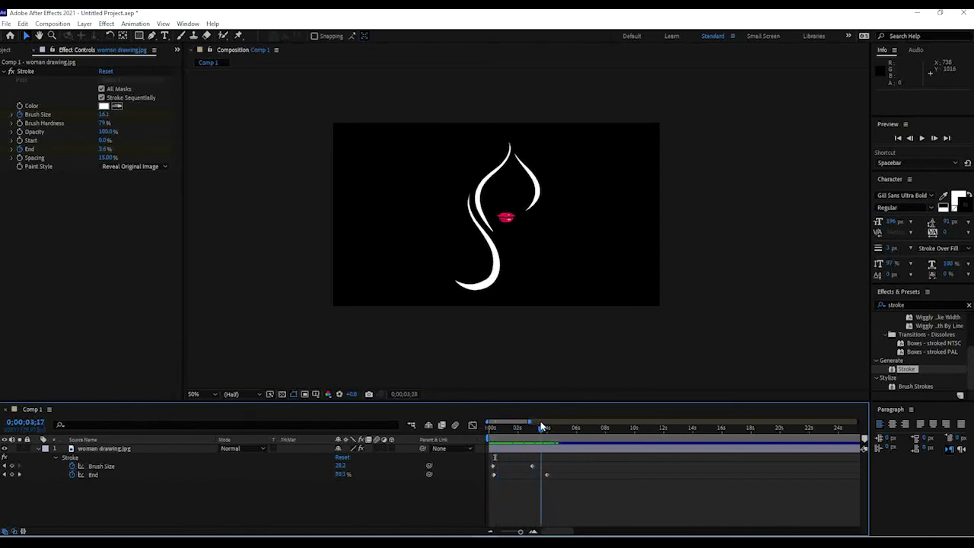
{"action": "key", "text": "space"}
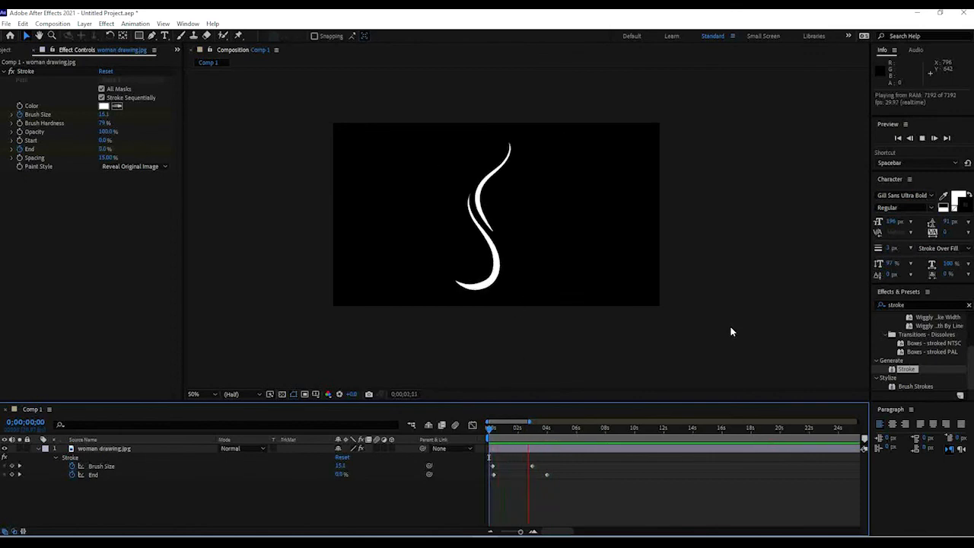
{"action": "key", "text": "space"}
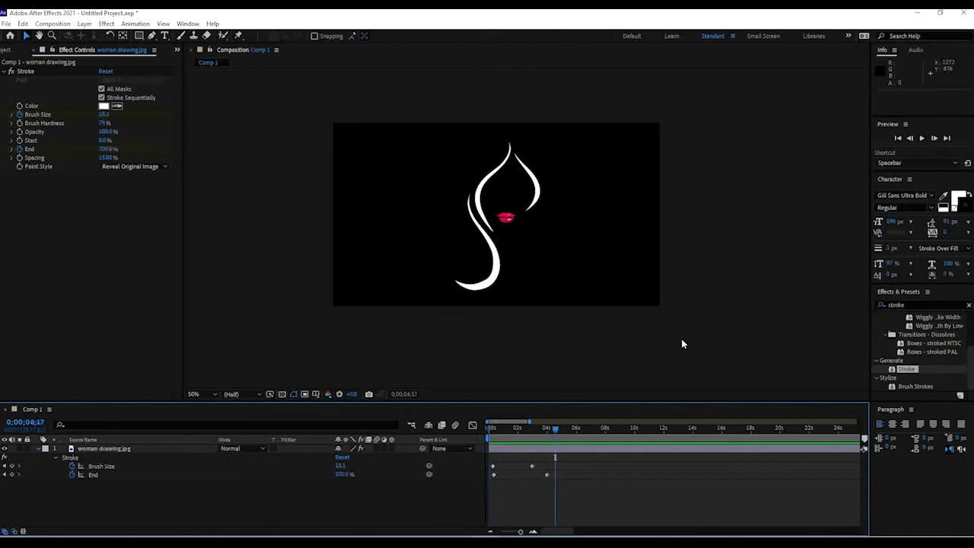
Shift the final Brush Size and End keyframes earlier, to about 1.7 and 2.7 seconds, and play from the start.
{"action": "mouse_move", "coordinate": [581, 488]}
{"action": "left_mouse_down"}
{"action": "mouse_move", "coordinate": [531, 462]}
{"action": "mouse_move", "coordinate": [546, 477]}
{"action": "mouse_move", "coordinate": [527, 478]}
{"action": "left_mouse_up"}
{"action": "left_click_drag", "start_coordinate": [509, 430], "coordinate": [482, 429]}
{"action": "key", "text": "space"}
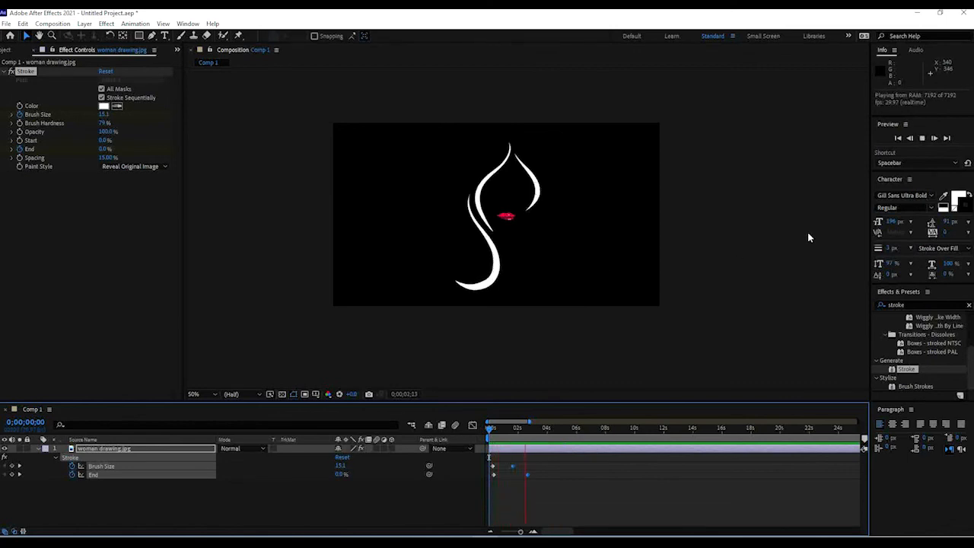
{"action": "key", "text": "space"}
Play back the write-on from the start and scrub through it to check the timing.
{"action": "mouse_move", "coordinate": [541, 431]}
{"action": "left_mouse_down"}
{"action": "mouse_move", "coordinate": [490, 431]}
{"action": "mouse_move", "coordinate": [507, 440]}
{"action": "mouse_move", "coordinate": [529, 439]}
{"action": "mouse_move", "coordinate": [489, 430]}
{"action": "left_mouse_up"}
{"action": "left_click", "coordinate": [661, 289]}
{"action": "key", "text": "space"}
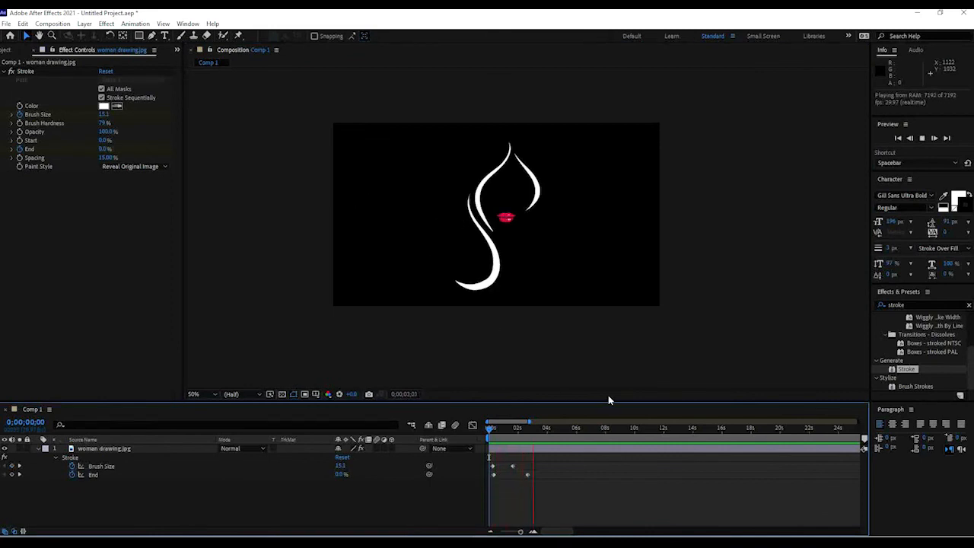
{"action": "key", "text": "space"}
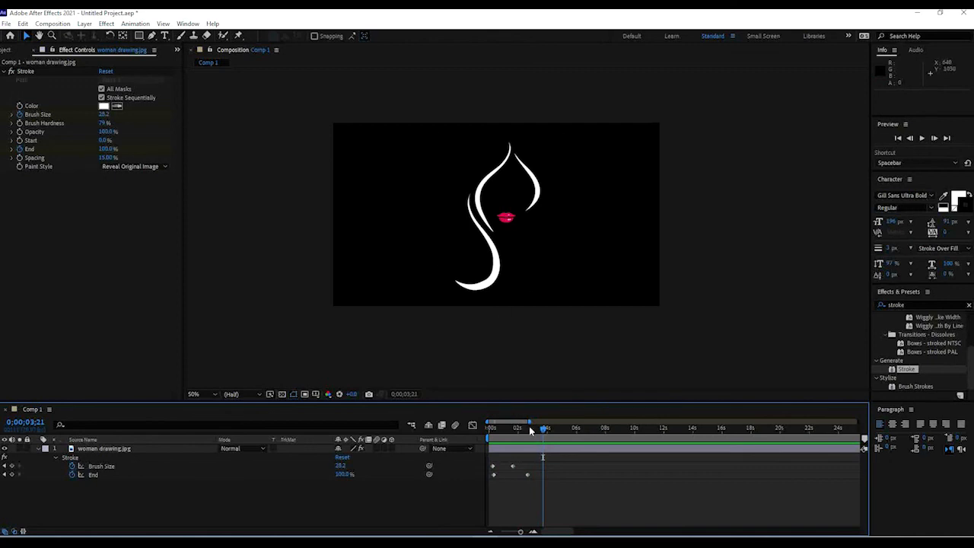
{"action": "mouse_move", "coordinate": [542, 428]}
{"action": "left_mouse_down"}
{"action": "mouse_move", "coordinate": [479, 442]}
{"action": "mouse_move", "coordinate": [506, 437]}
{"action": "left_mouse_up"}
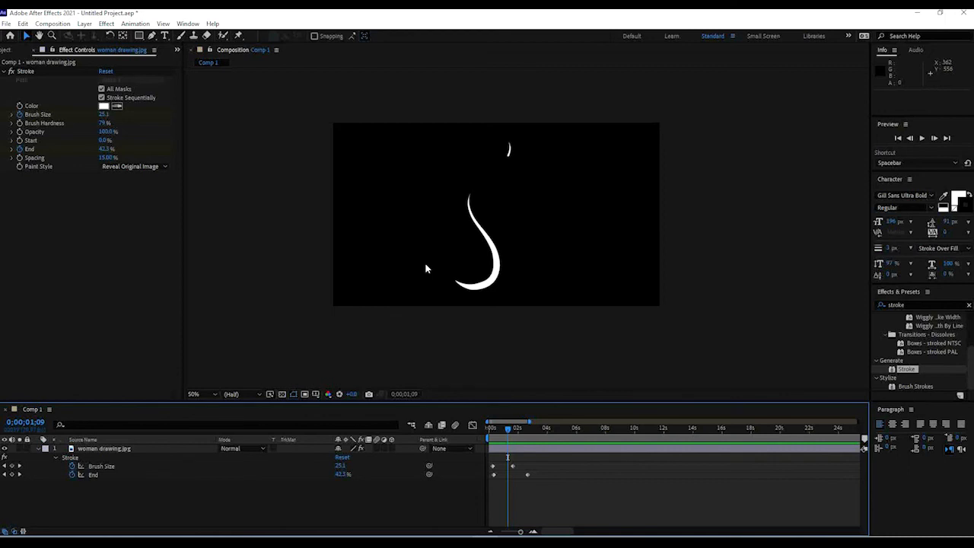
{"action": "mouse_move", "coordinate": [510, 429]}
{"action": "left_mouse_down"}
{"action": "mouse_move", "coordinate": [483, 431]}
{"action": "mouse_move", "coordinate": [543, 439]}
{"action": "left_mouse_up"}
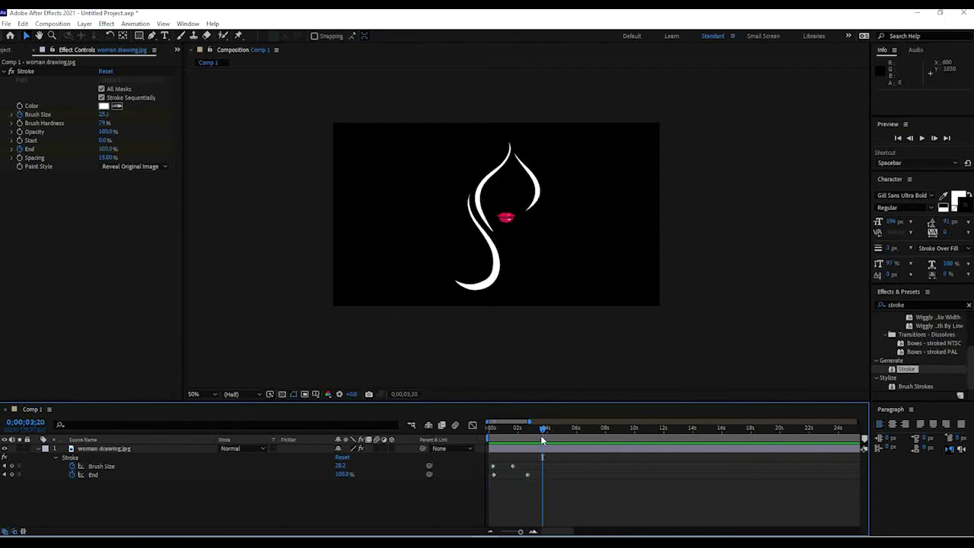